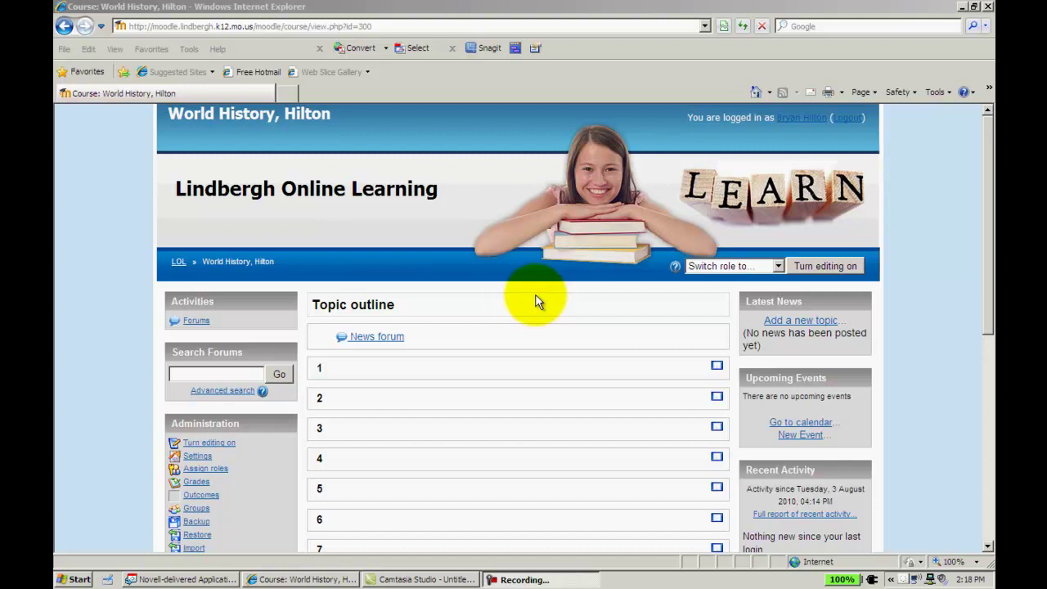
Switch the World History course page into editing mode.
click(829, 263)
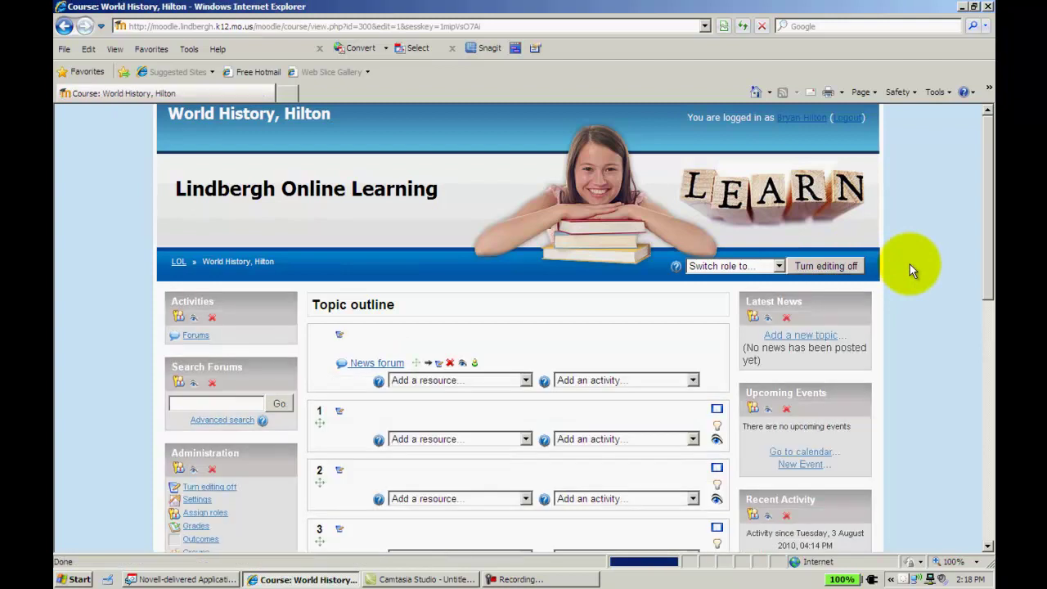
Scroll down to the topic outline showing editing icons beside topics 1 to 5.
drag(991, 260, 991, 337)
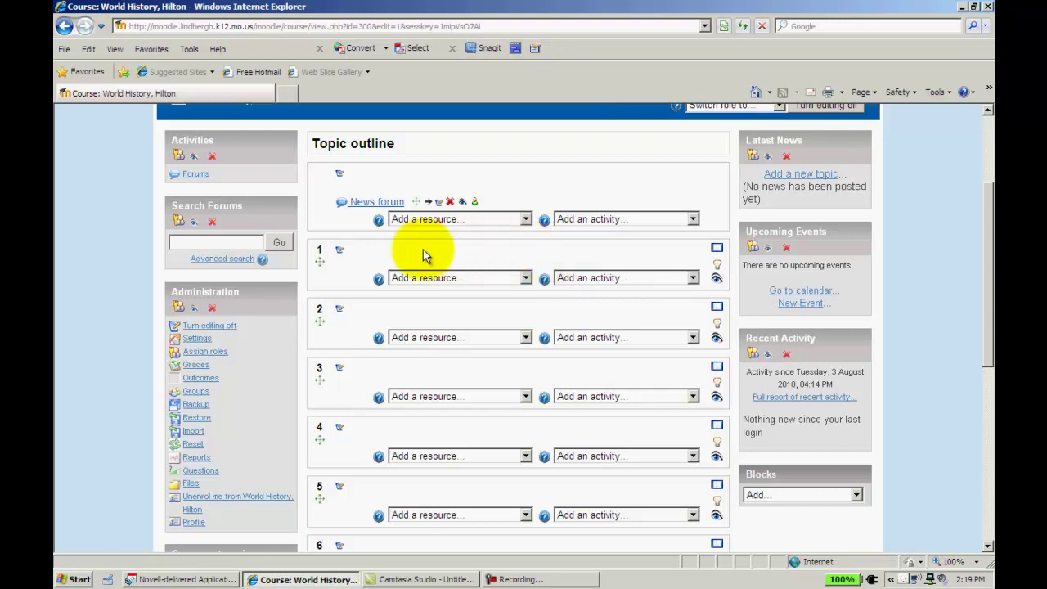
Open topic 1's summary editor, enter 'Reformation' and select the word.
click(340, 253)
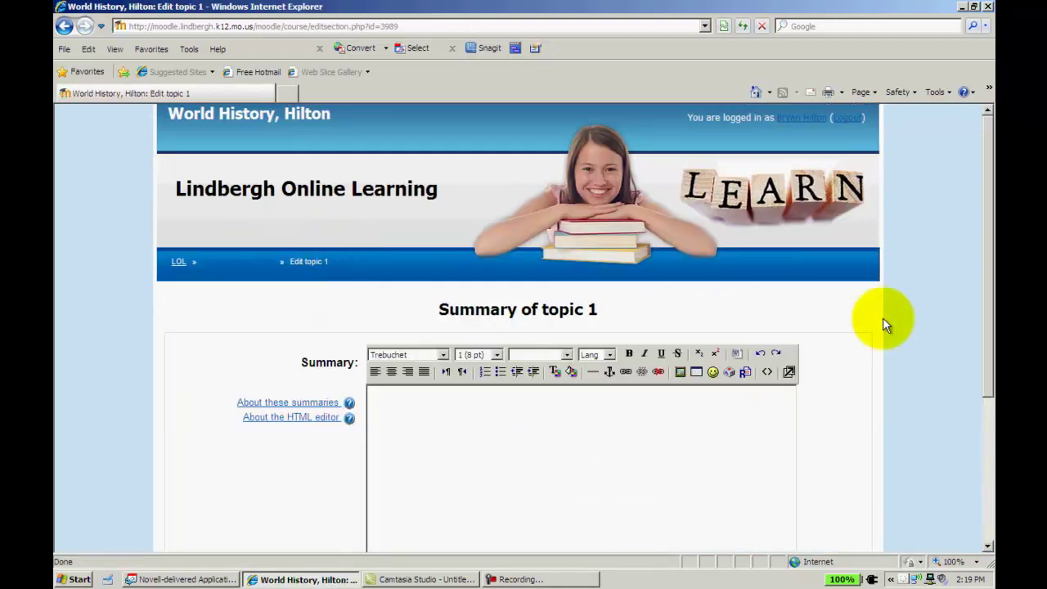
drag(990, 307, 983, 383)
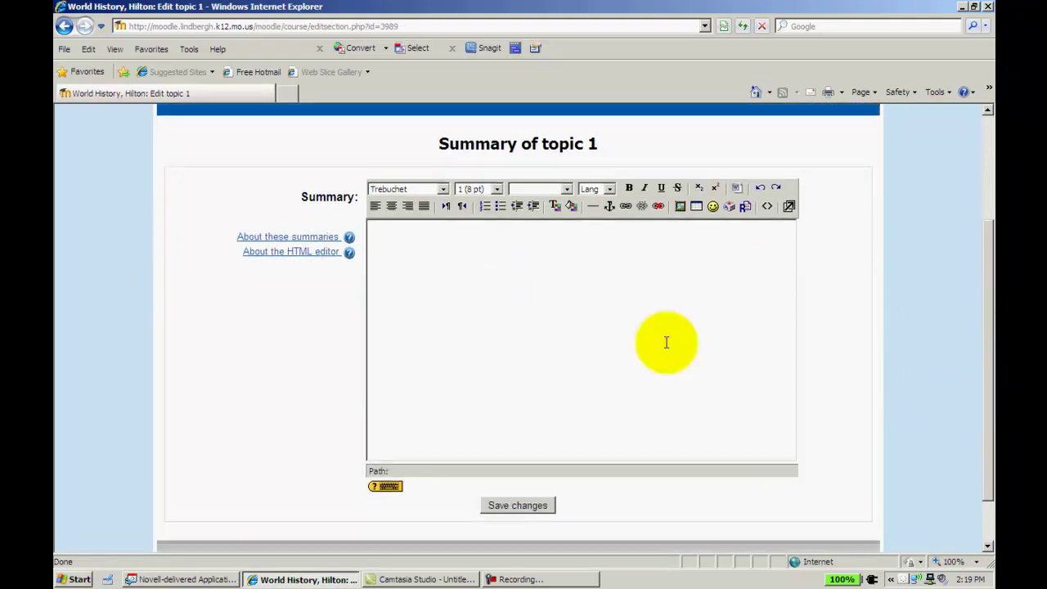
click(488, 233)
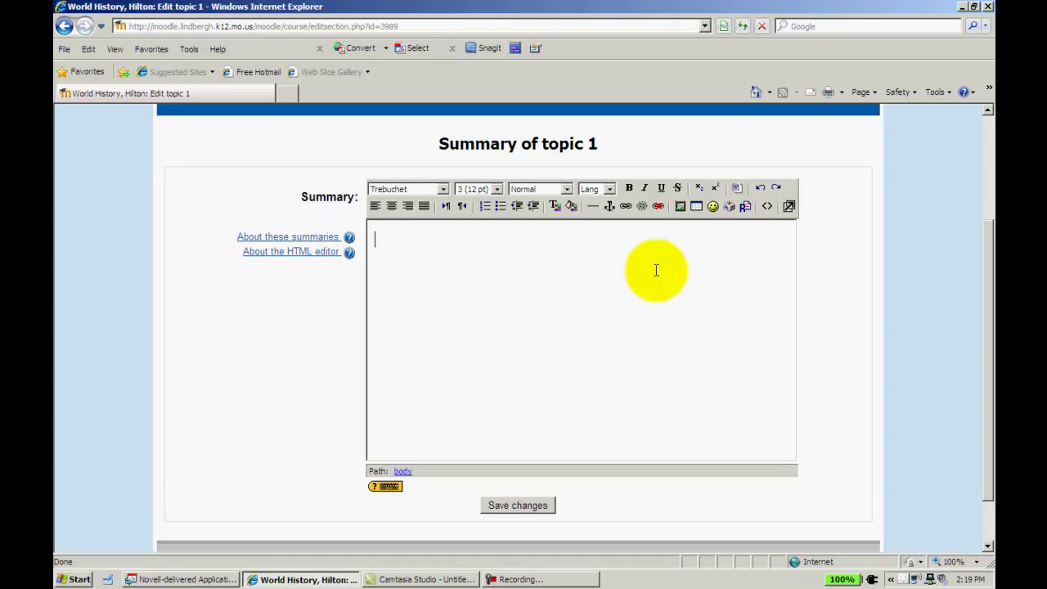
text(Reformation)
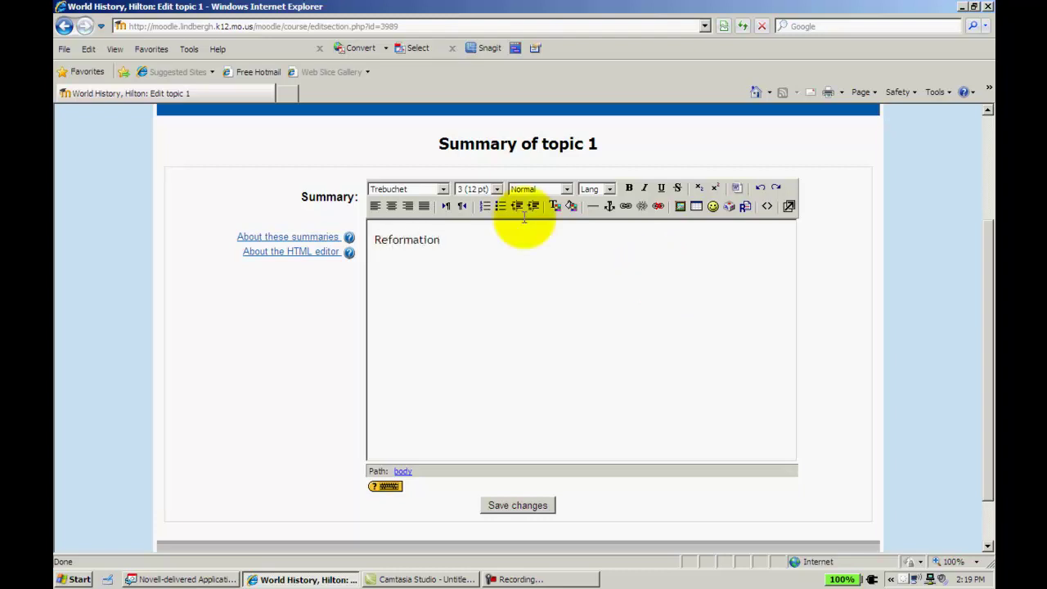
drag(443, 240, 373, 237)
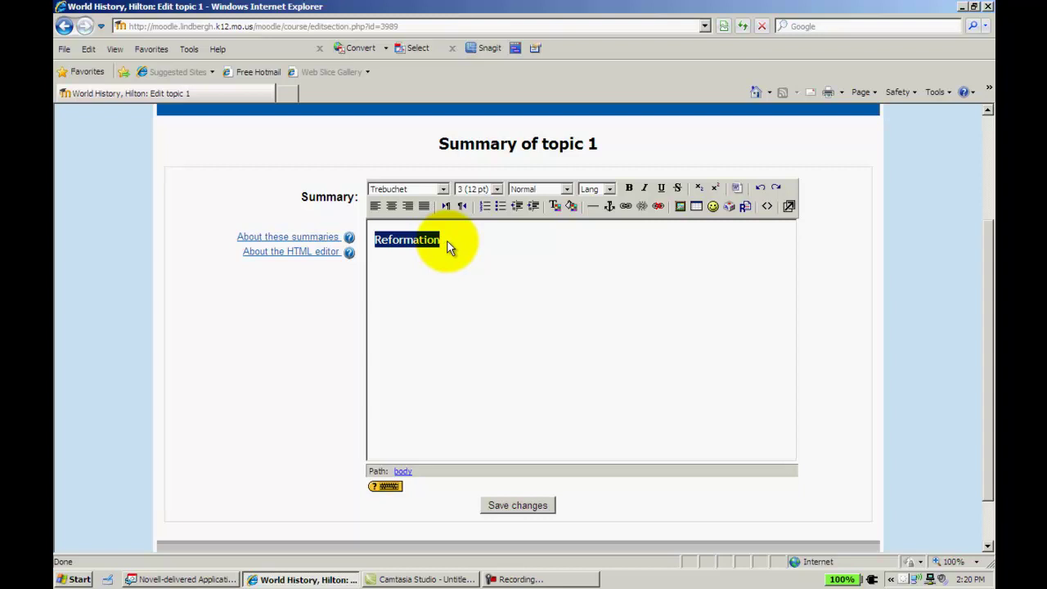
Center the Reformation title, give it a dark font colour and set size 5 (18 pt).
click(393, 206)
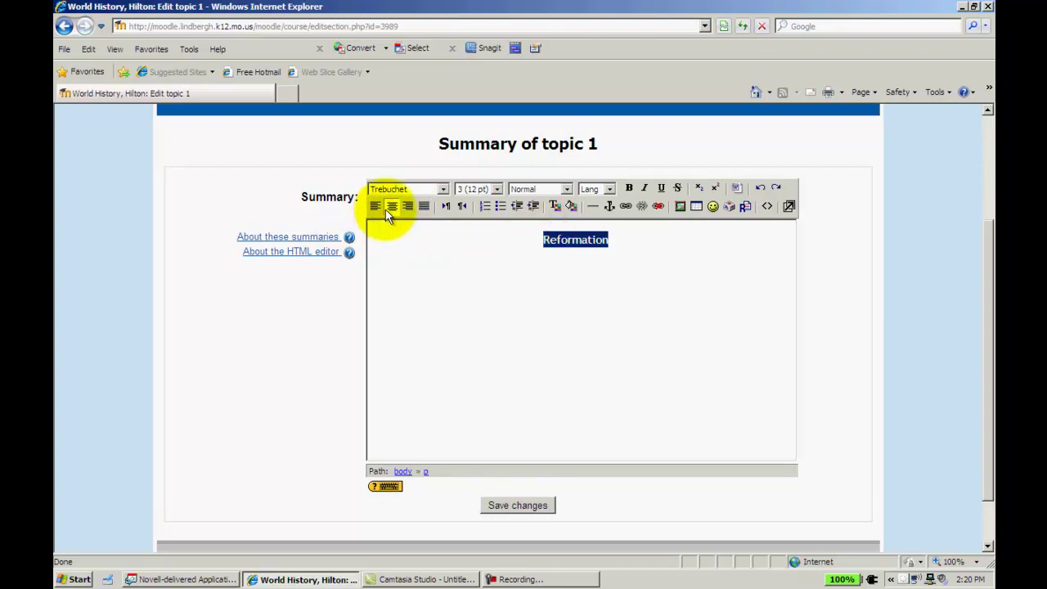
click(553, 206)
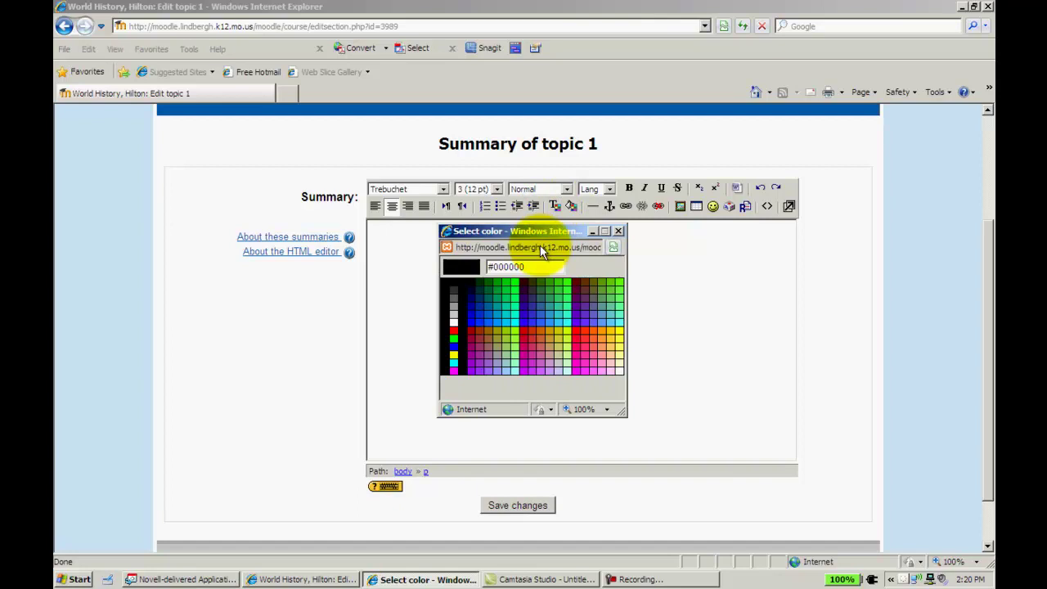
click(480, 299)
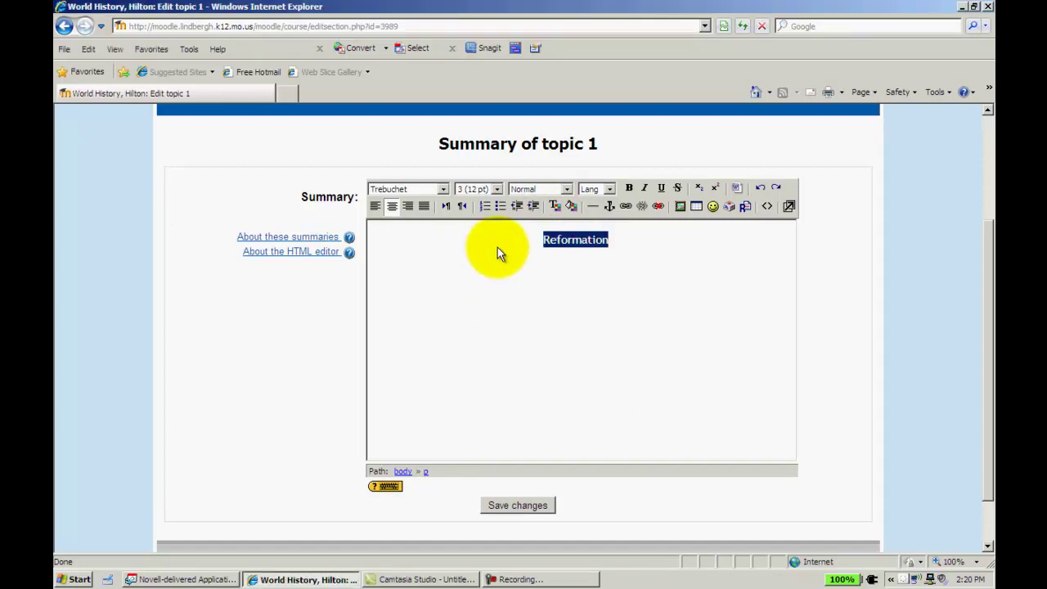
click(497, 190)
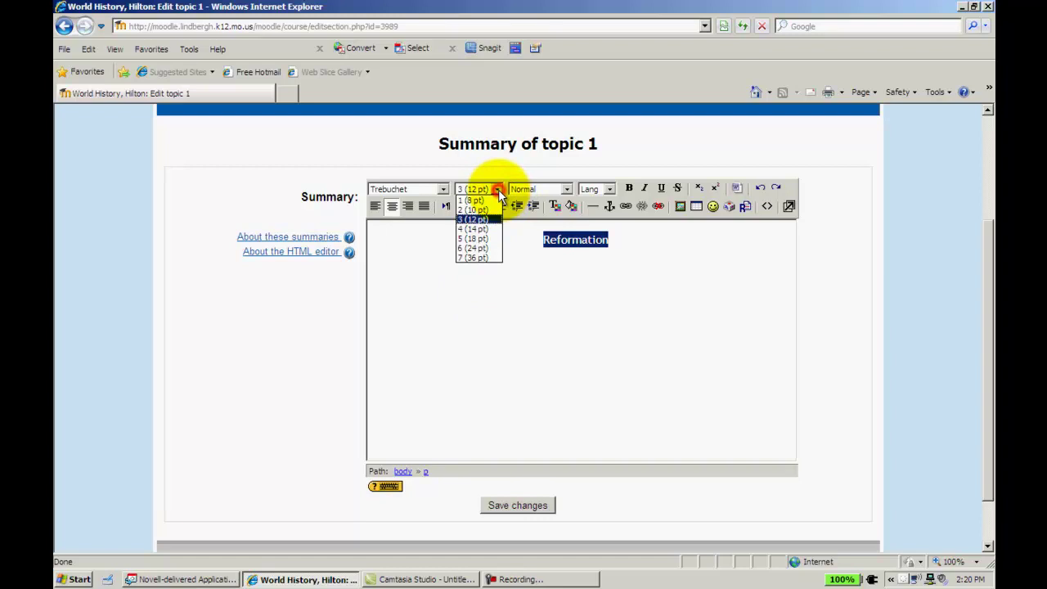
click(488, 238)
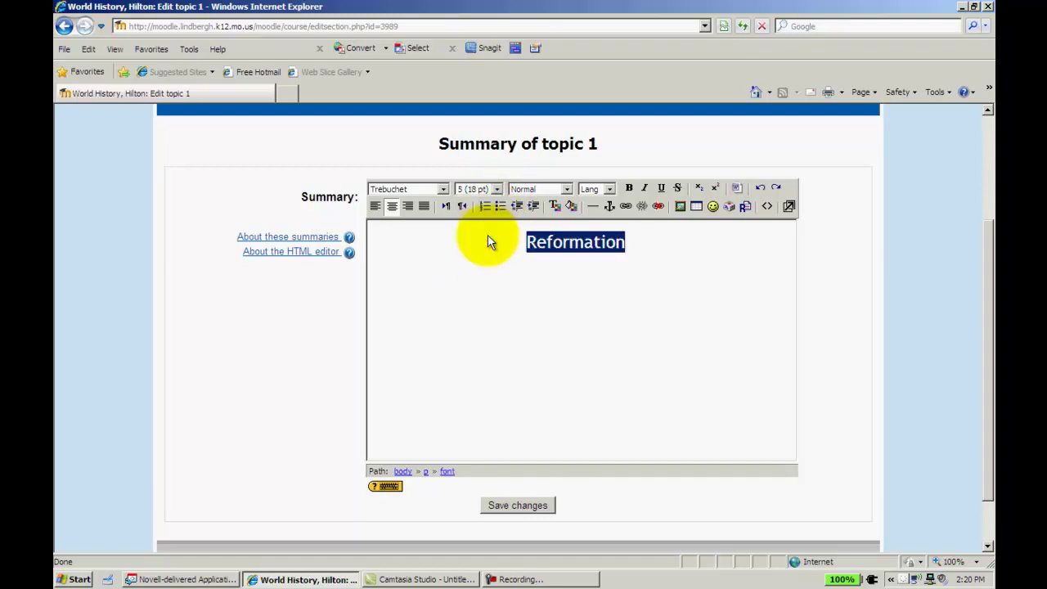
click(496, 190)
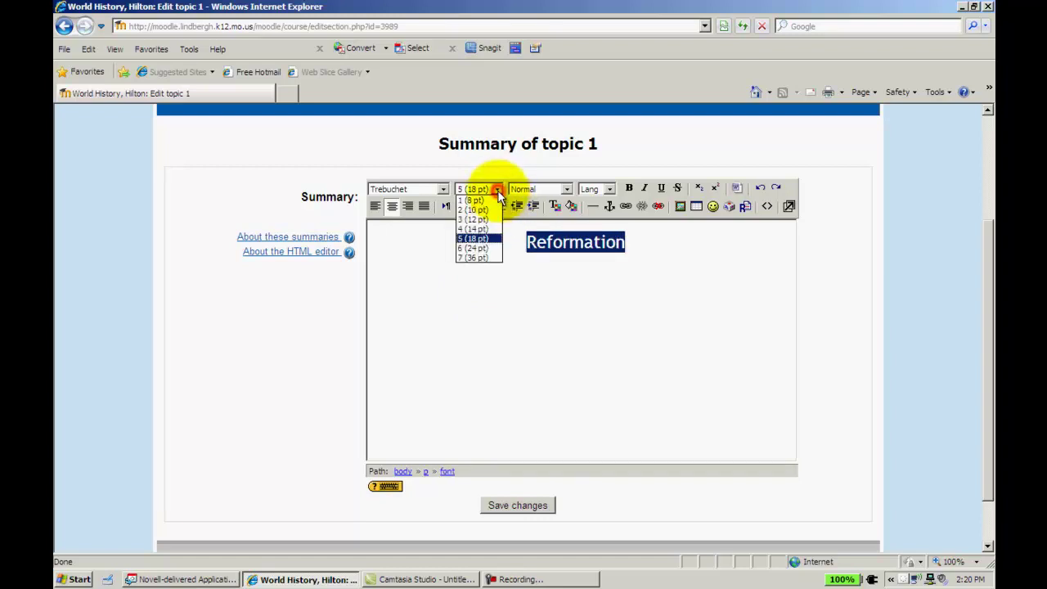
click(489, 243)
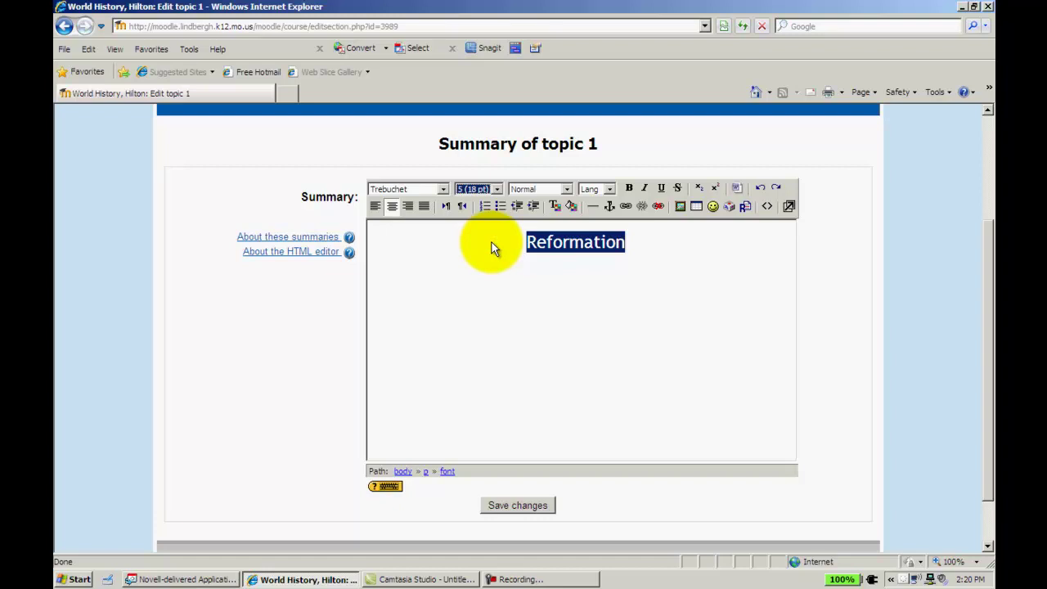
Save topic 1's summary so the centered Reformation heading shows on the course outline.
click(636, 249)
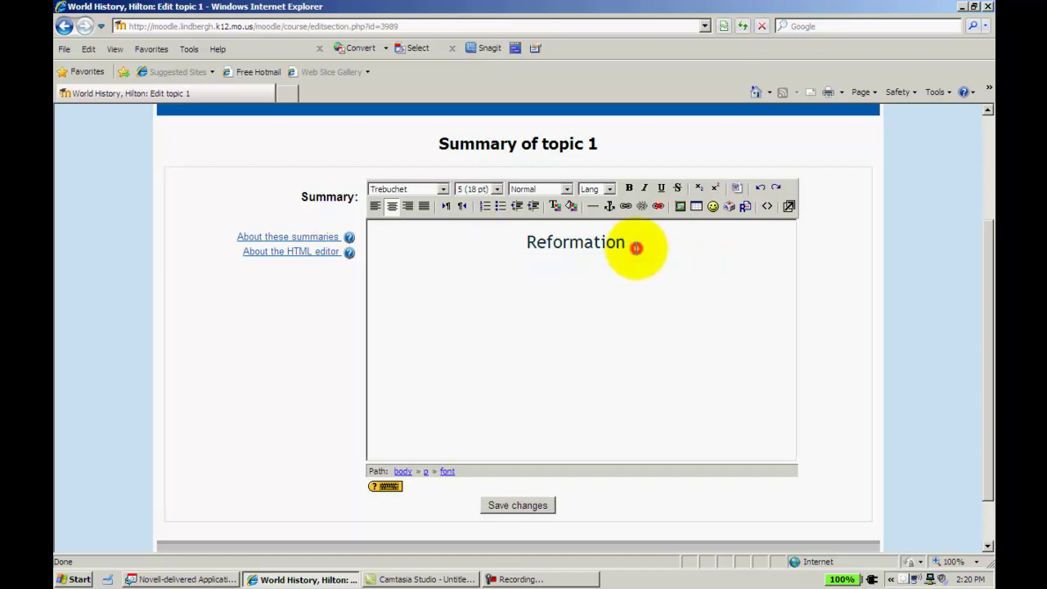
click(536, 511)
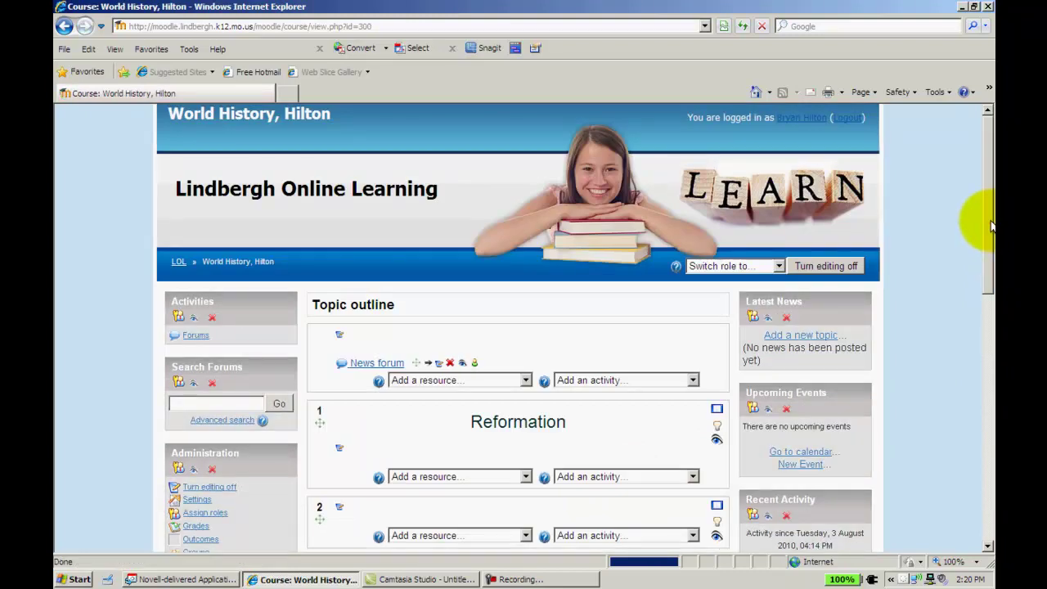
drag(986, 193, 989, 239)
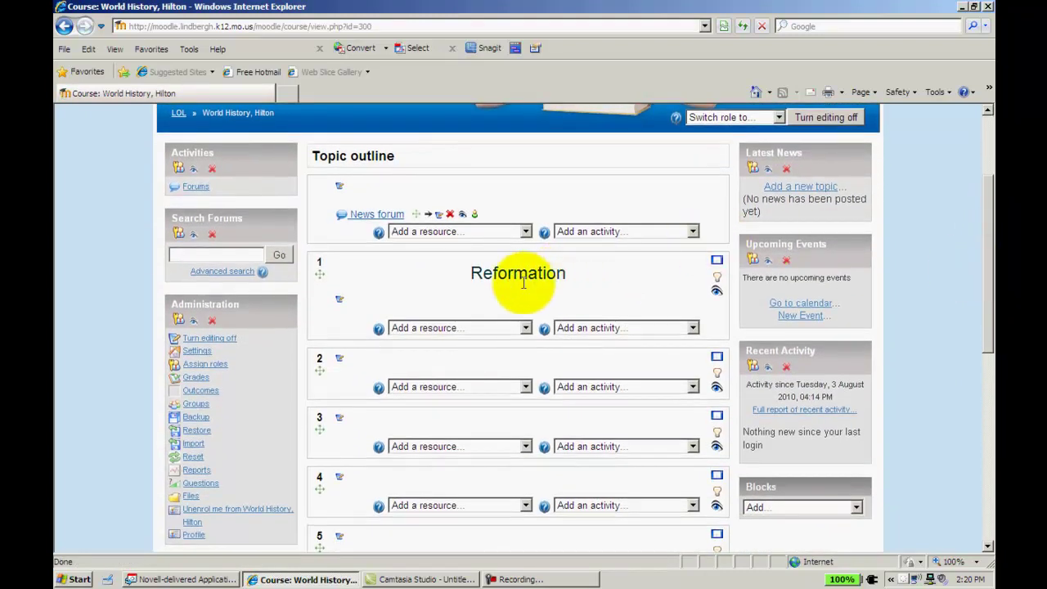
Reopen topic 1's summary, prefix the title with 'Unit 1:' and select the whole line.
click(339, 298)
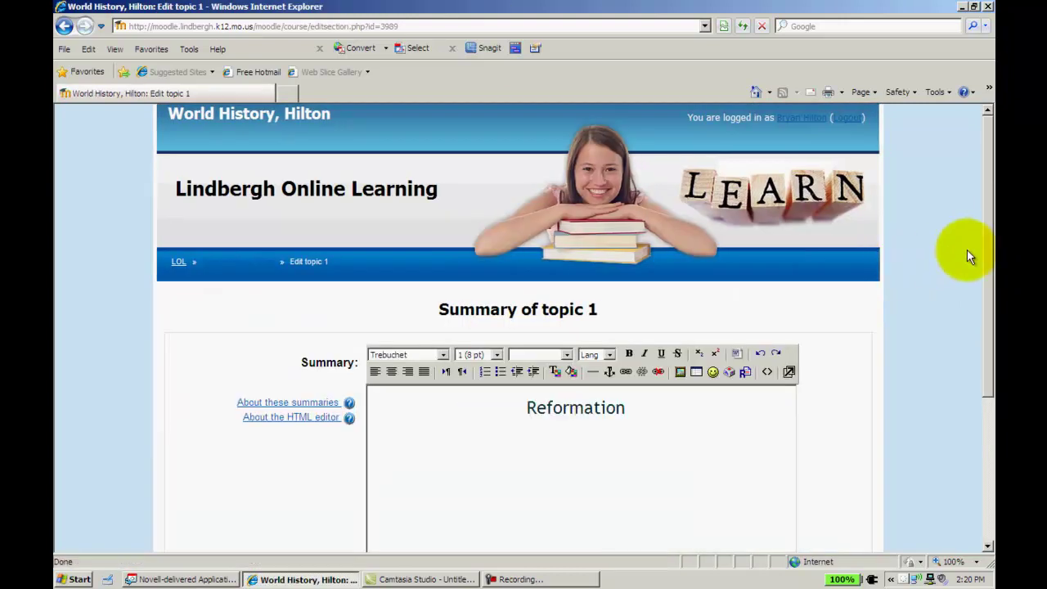
scroll(985, 256, down, 3)
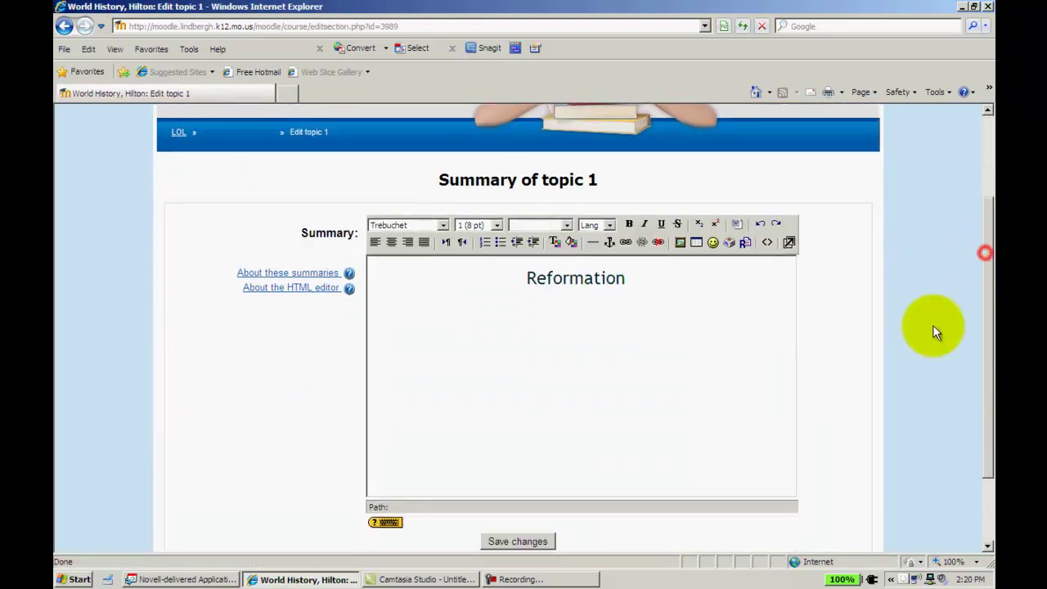
click(523, 279)
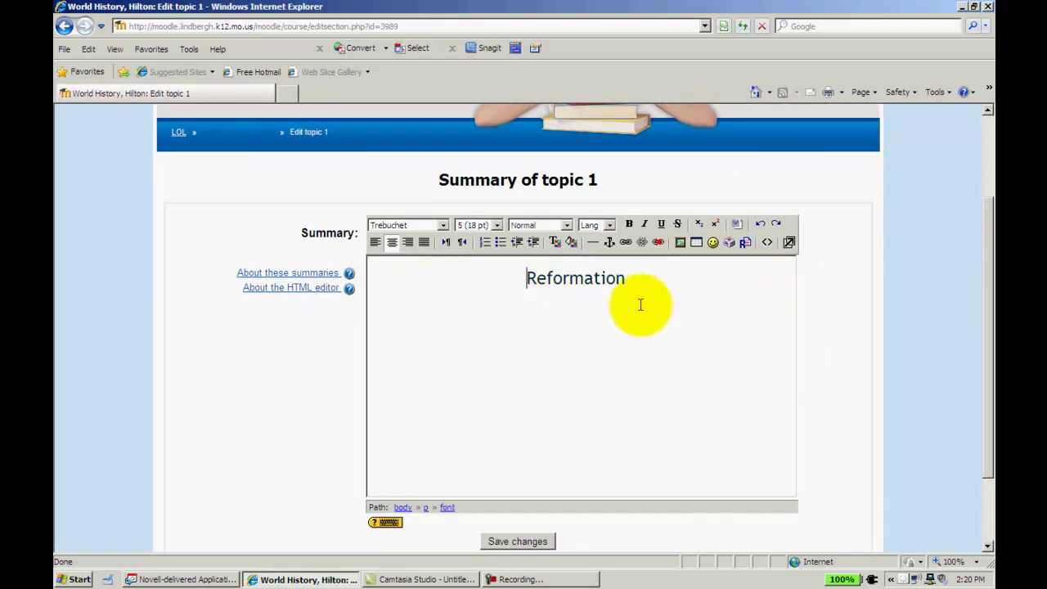
text(Unit 1)
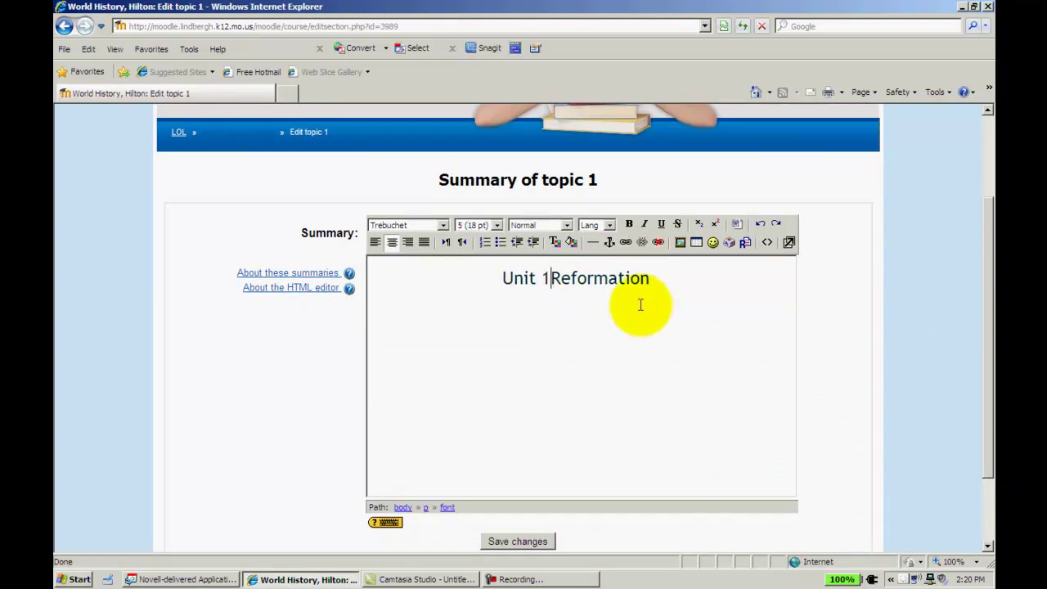
text(:)
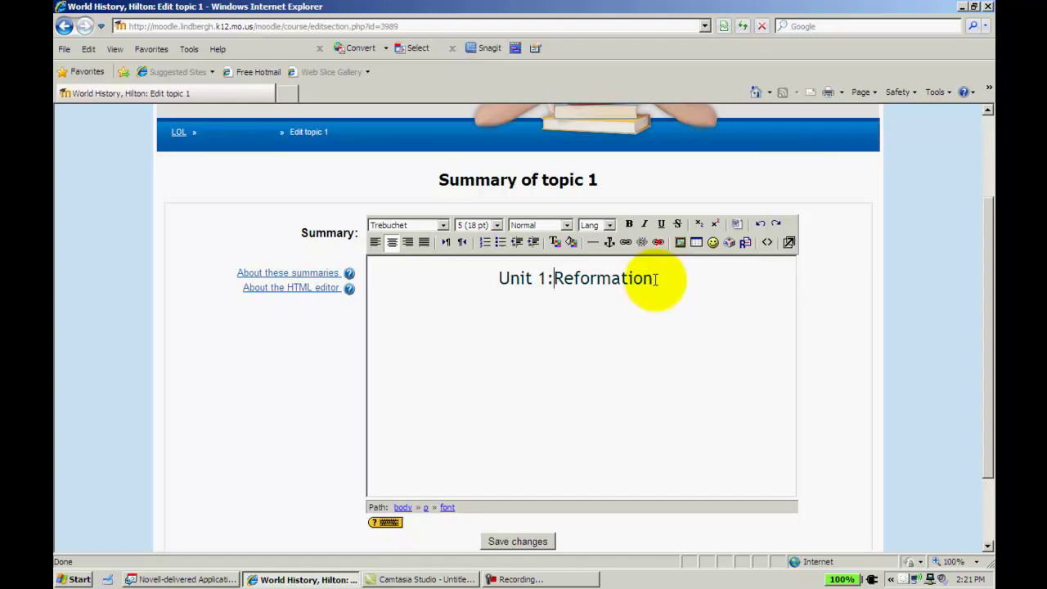
click(653, 279)
drag(653, 279, 501, 279)
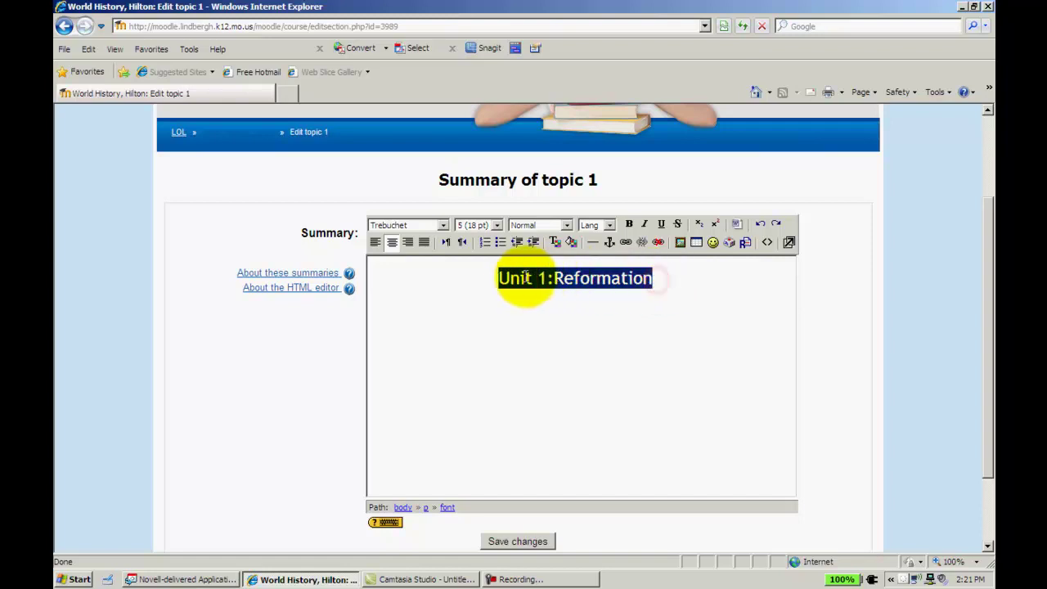
click(558, 312)
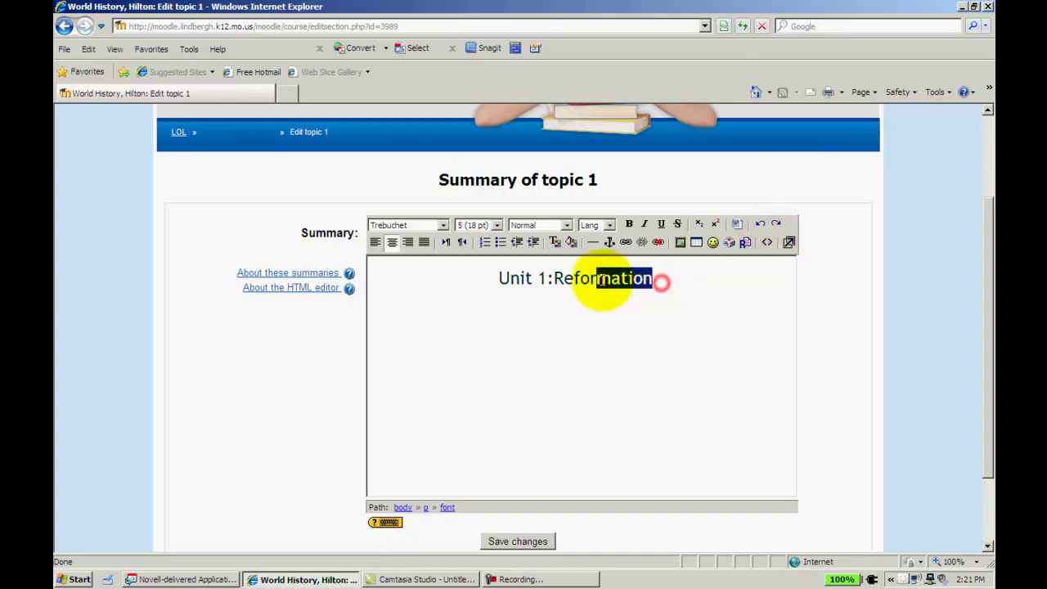
drag(601, 280, 497, 279)
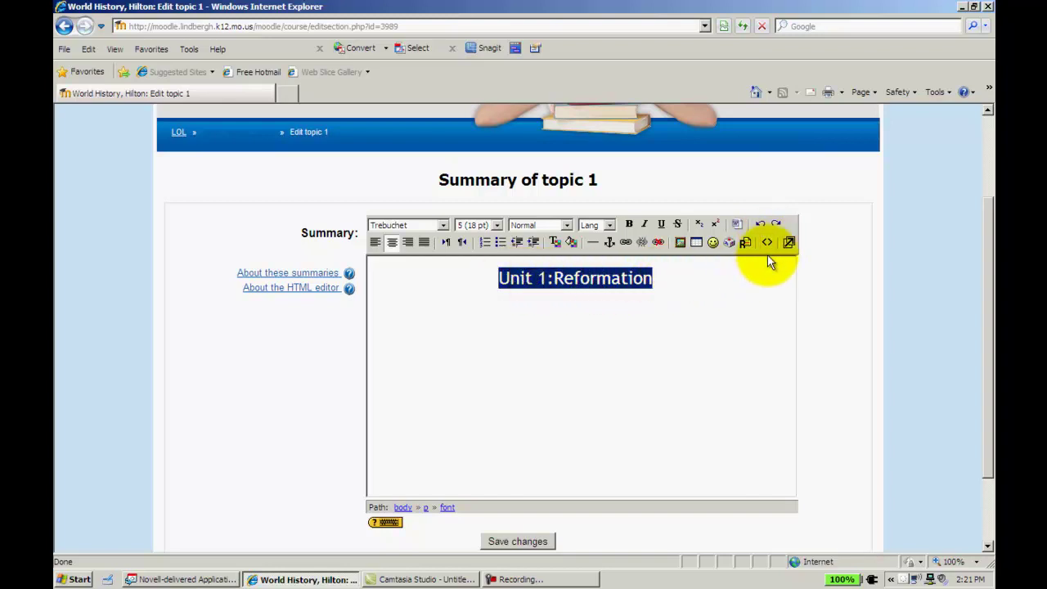
Copy the formatted Unit 1:Reformation title's HTML source code.
click(734, 270)
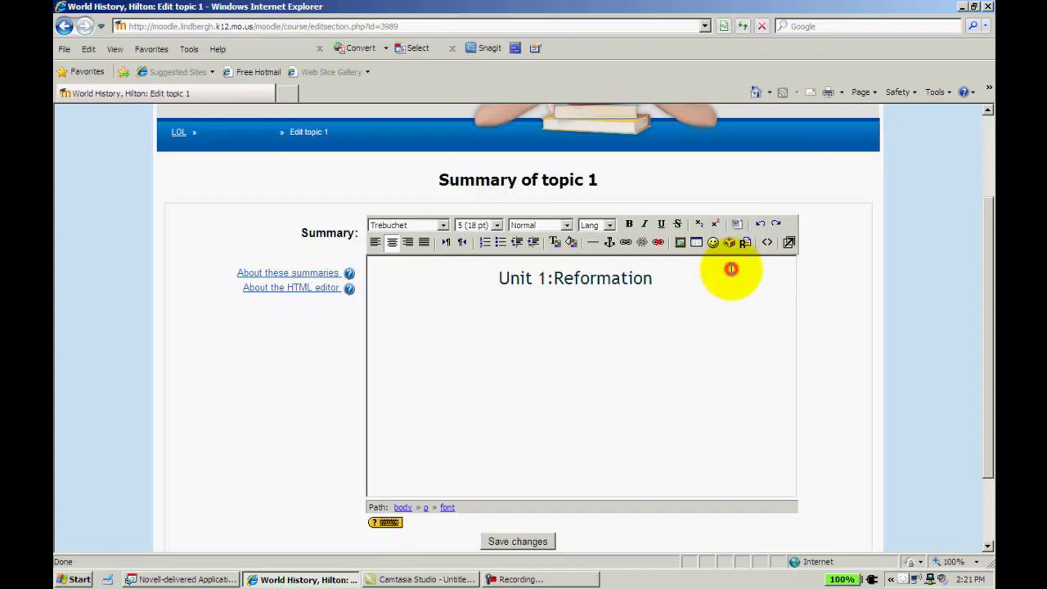
click(767, 244)
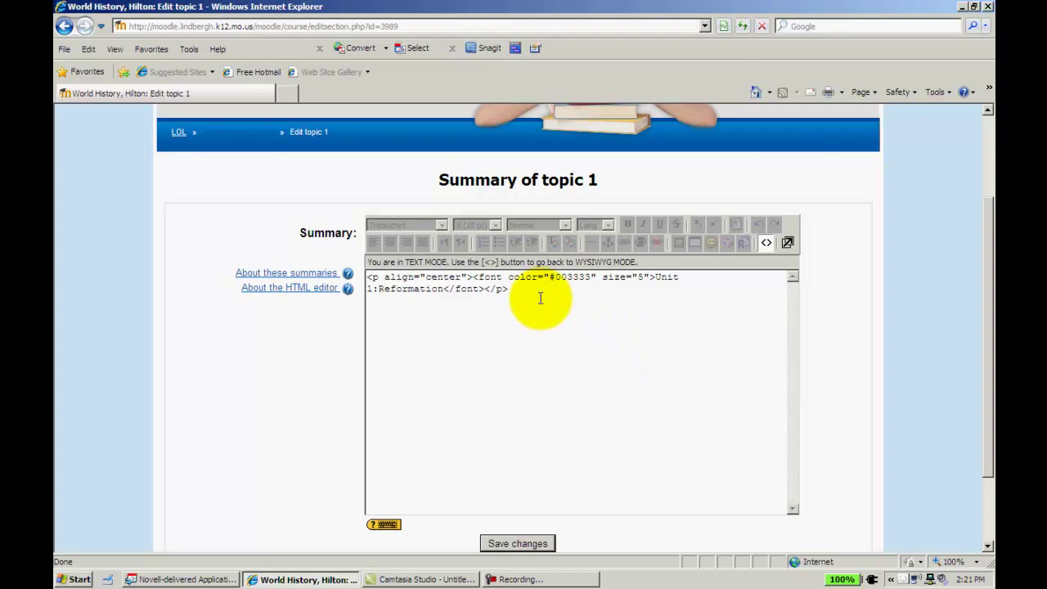
drag(536, 296, 360, 276)
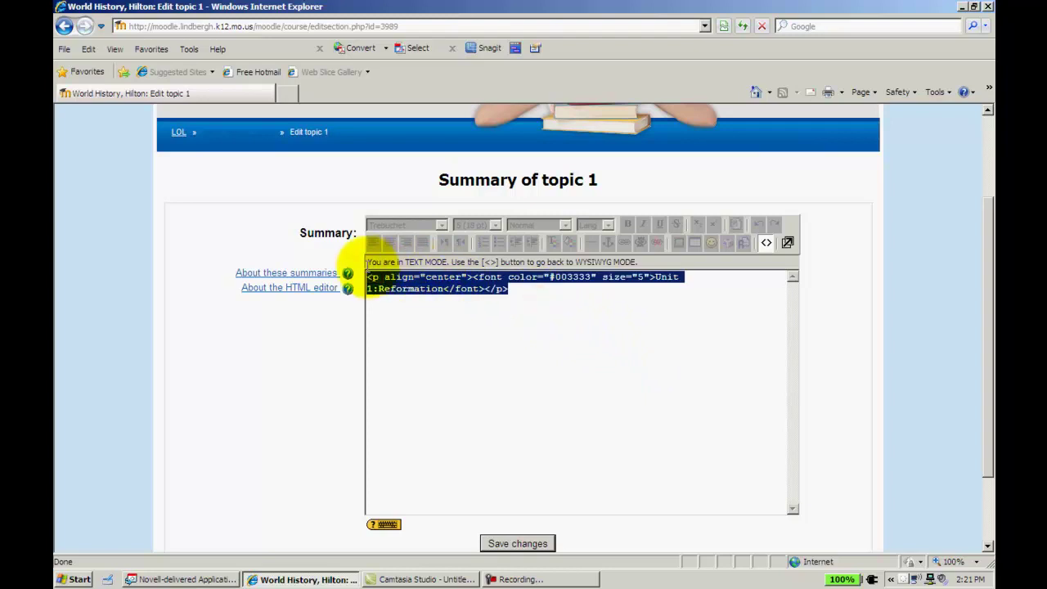
right_click(454, 288)
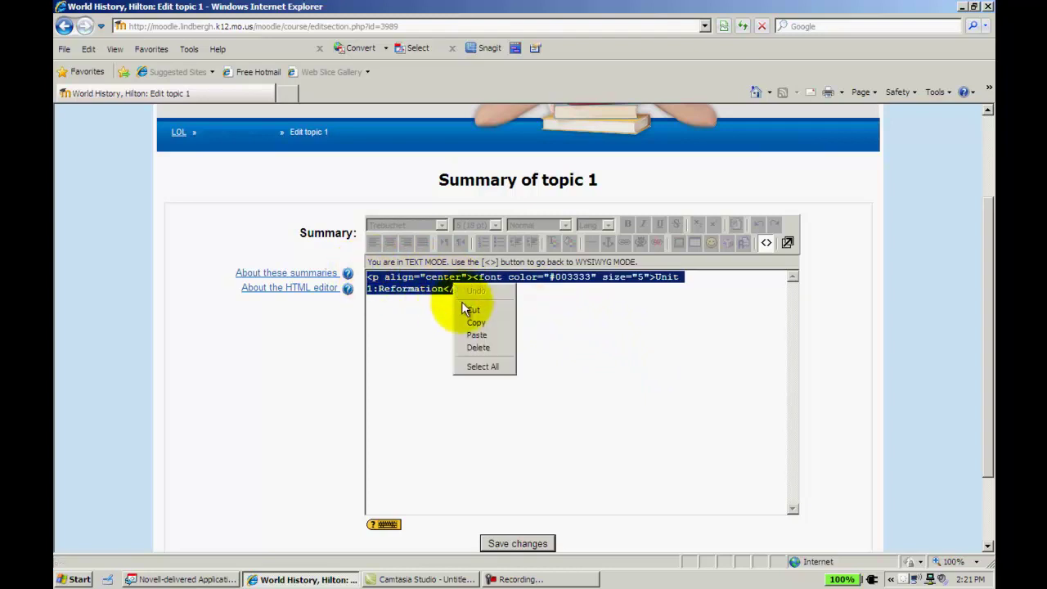
click(470, 322)
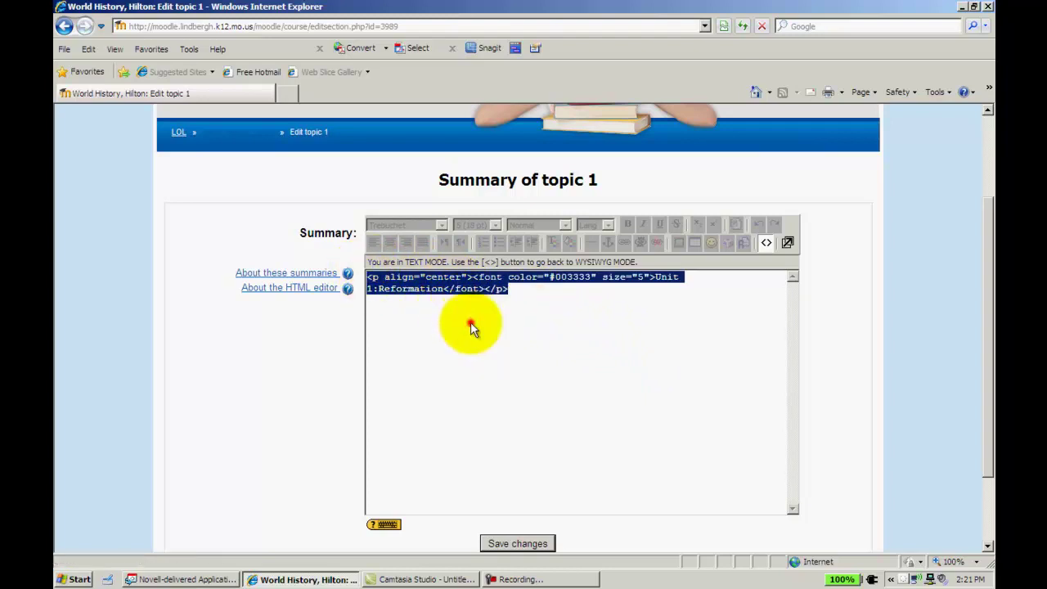
Return to the formatted view and save topic 1's Unit 1:Reformation summary.
click(768, 243)
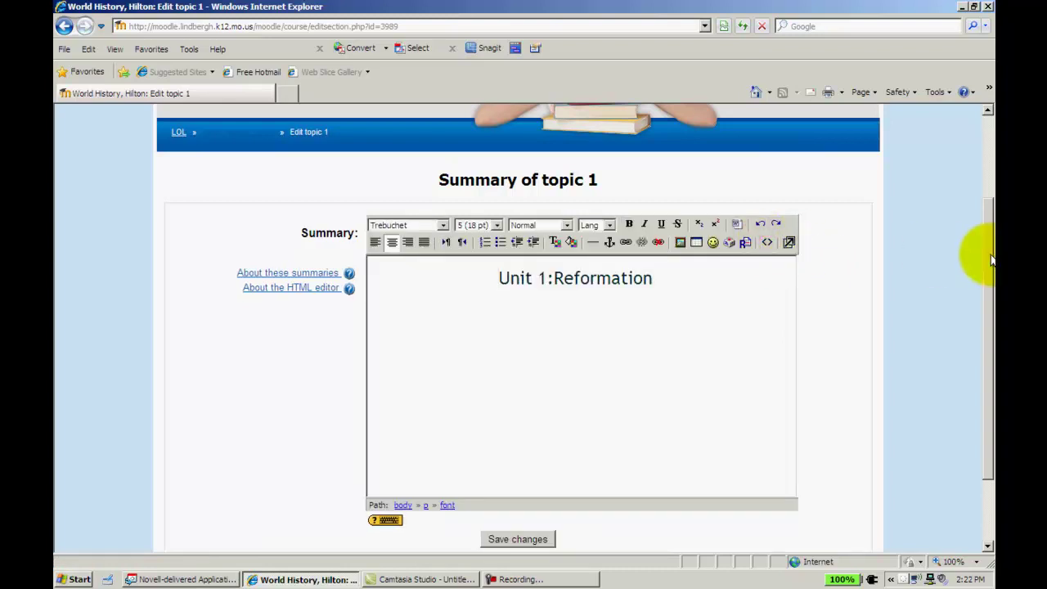
scroll(990, 260, down, 3)
click(524, 446)
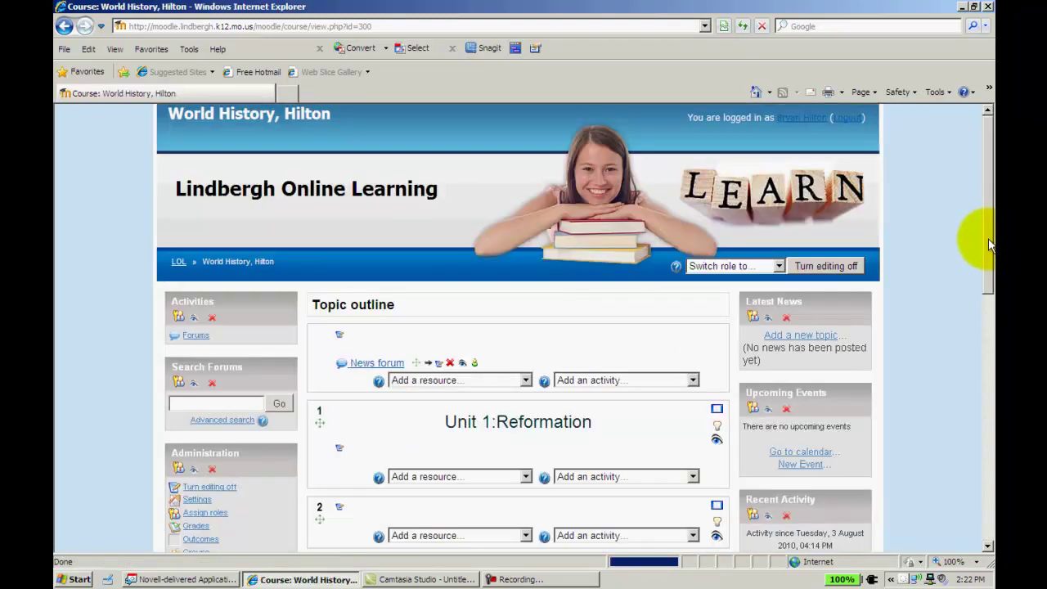
drag(987, 235, 983, 346)
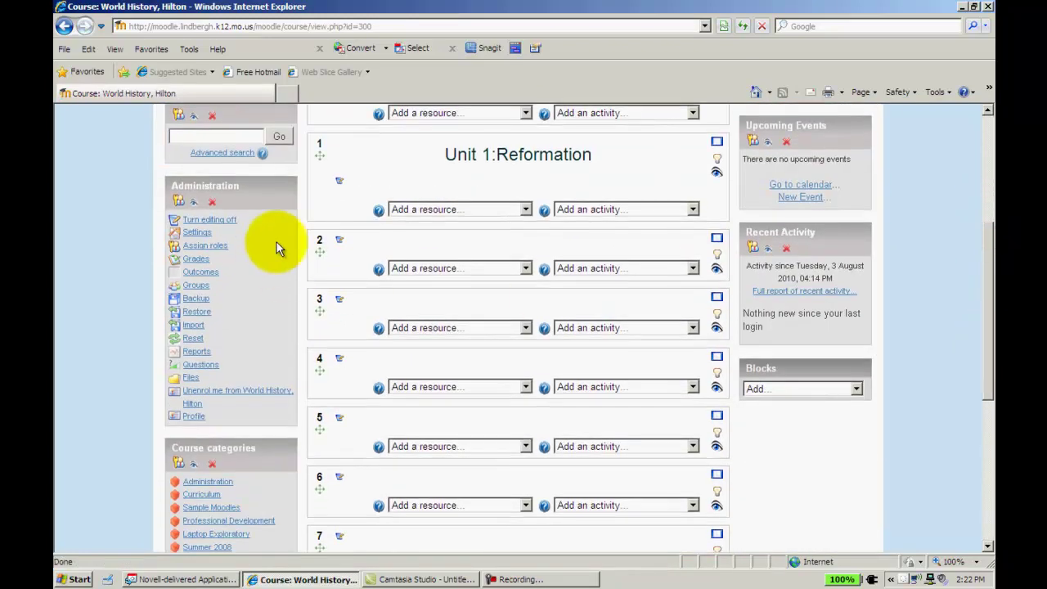
Paste the copied title HTML into topic 2's empty summary.
click(339, 240)
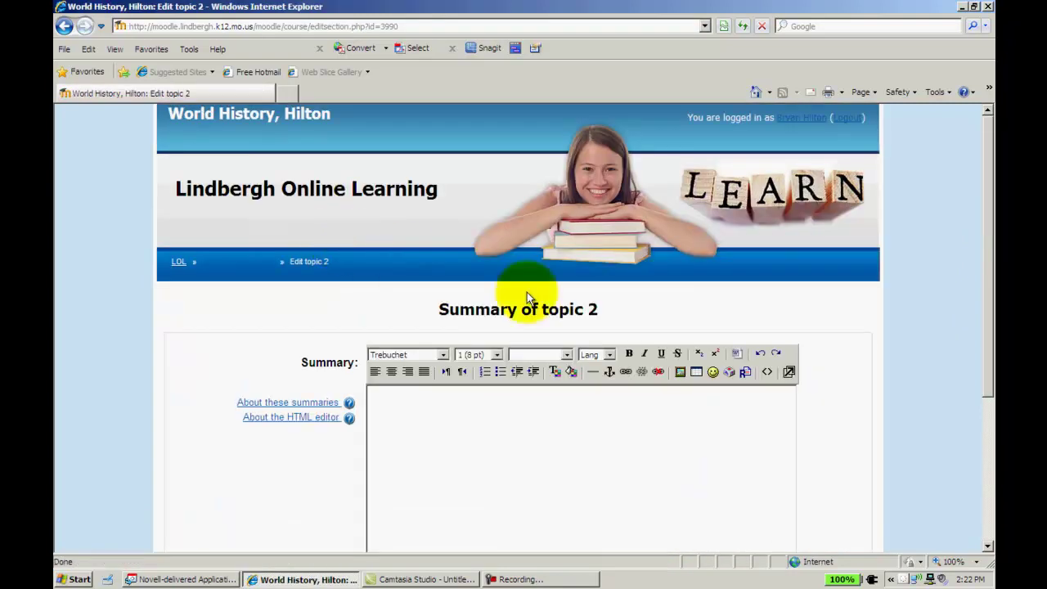
click(765, 372)
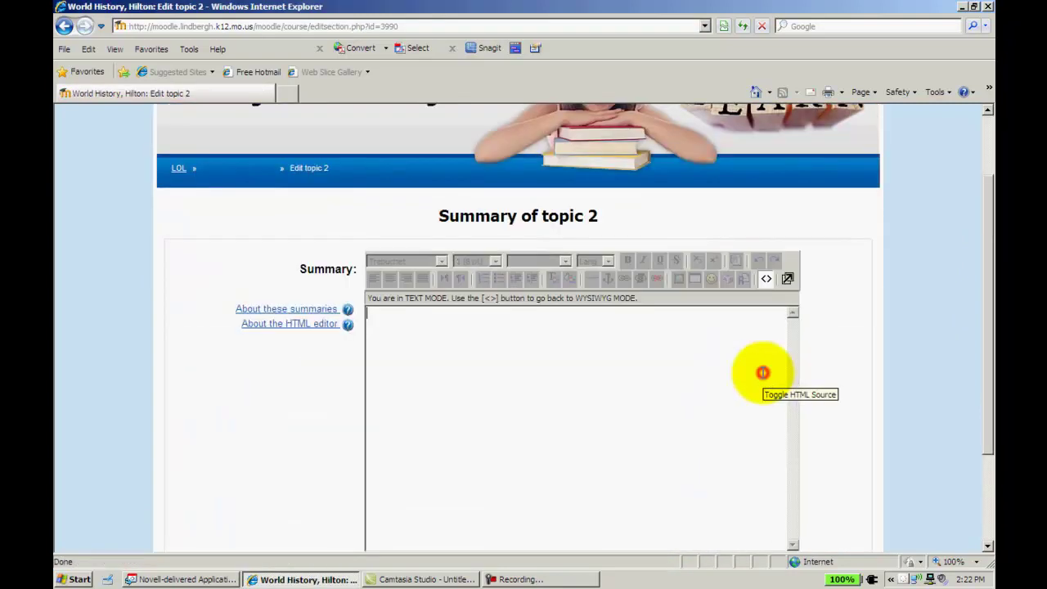
right_click(563, 317)
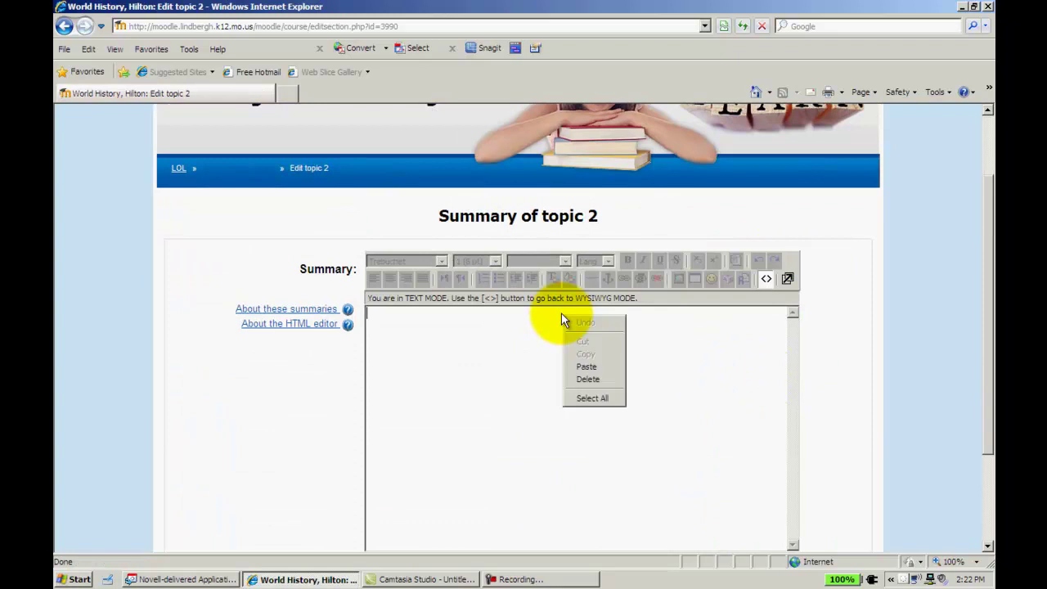
click(604, 367)
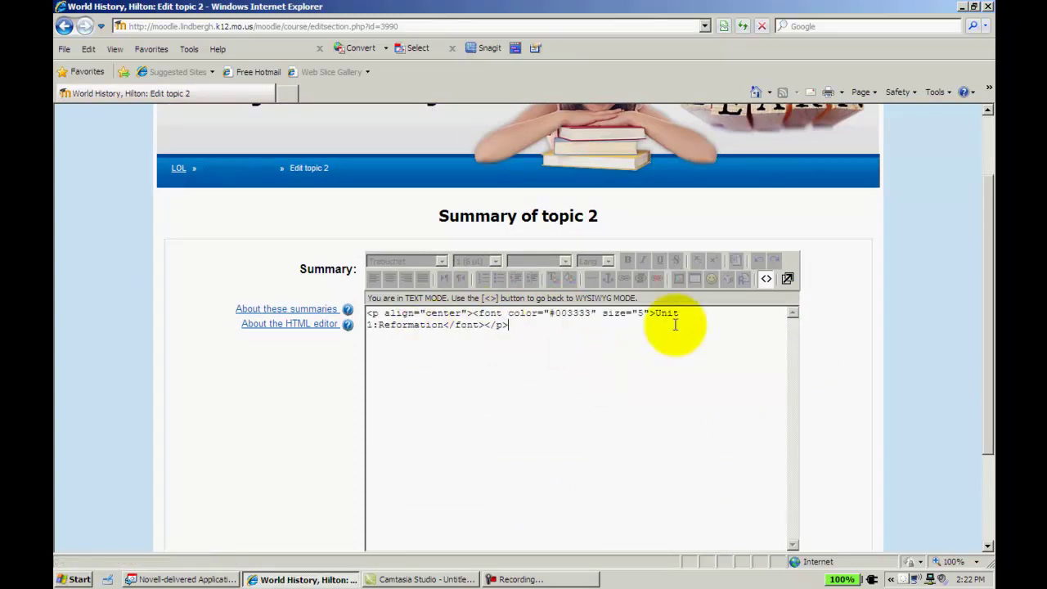
click(760, 280)
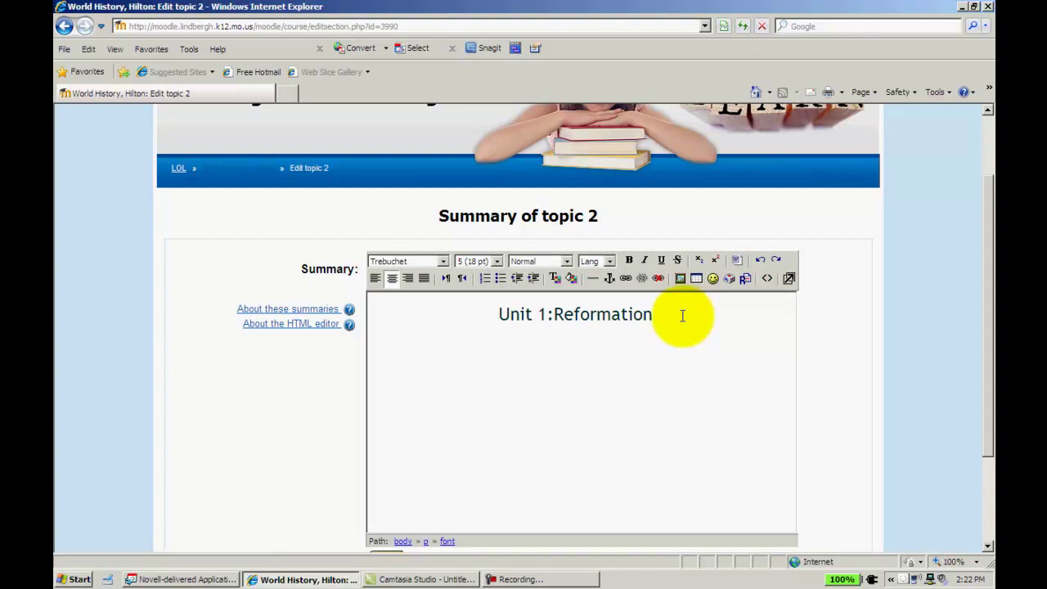
Change the pasted title to 'Unit 2:Exploraton' and save topic 2's summary.
double_click(545, 314)
key(BackSpace)
text(2)
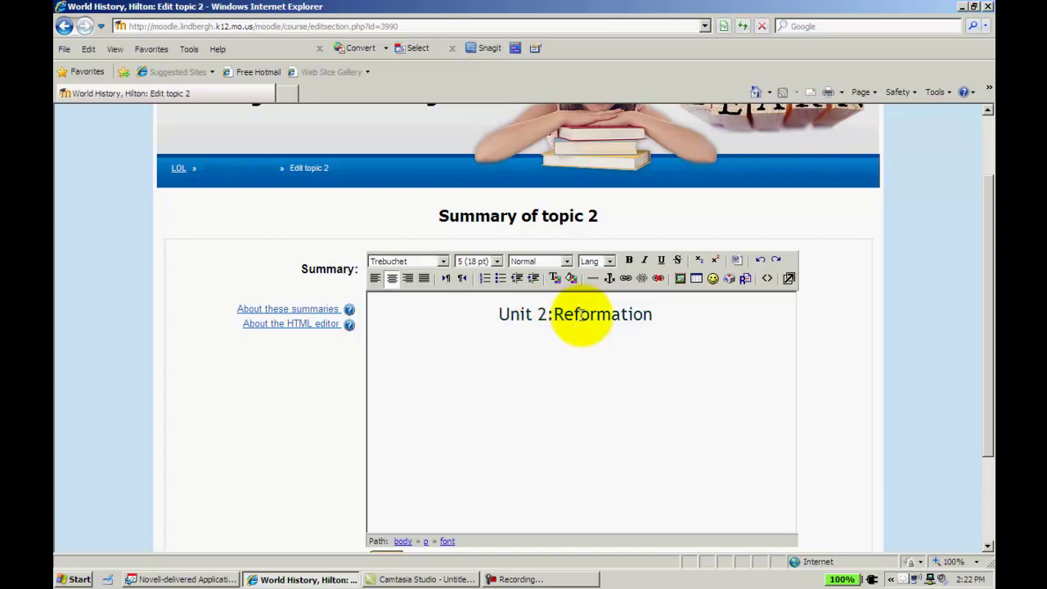
click(652, 315)
key(BackSpace)
key(BackSpace)
key(BackSpace)
key(BackSpace)
key(BackSpace)
key(BackSpace)
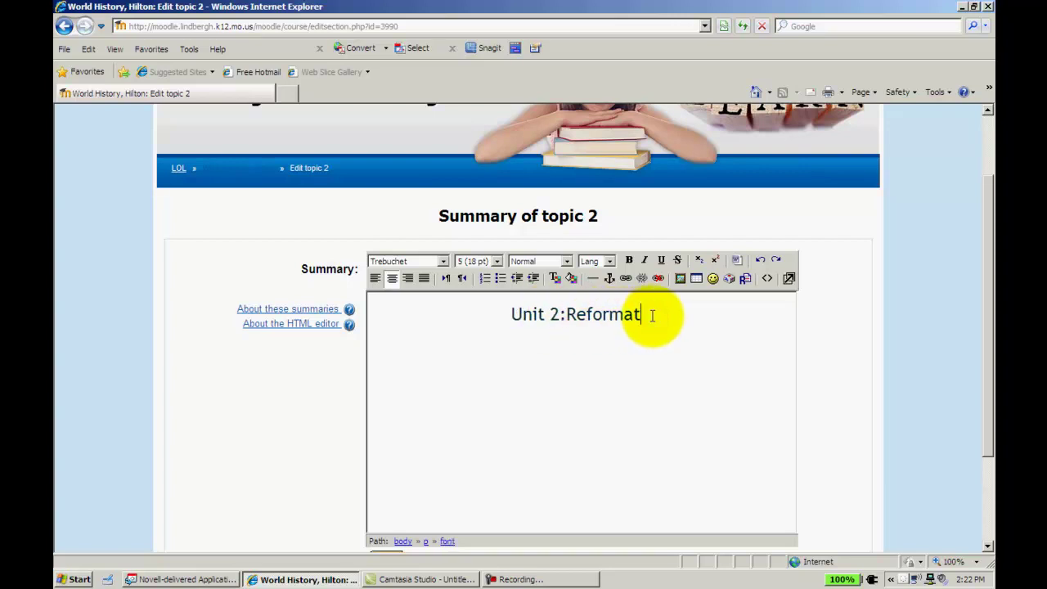
key(BackSpace)
key(BackSpace)
key(BackSpace)
key(BackSpace)
key(BackSpace)
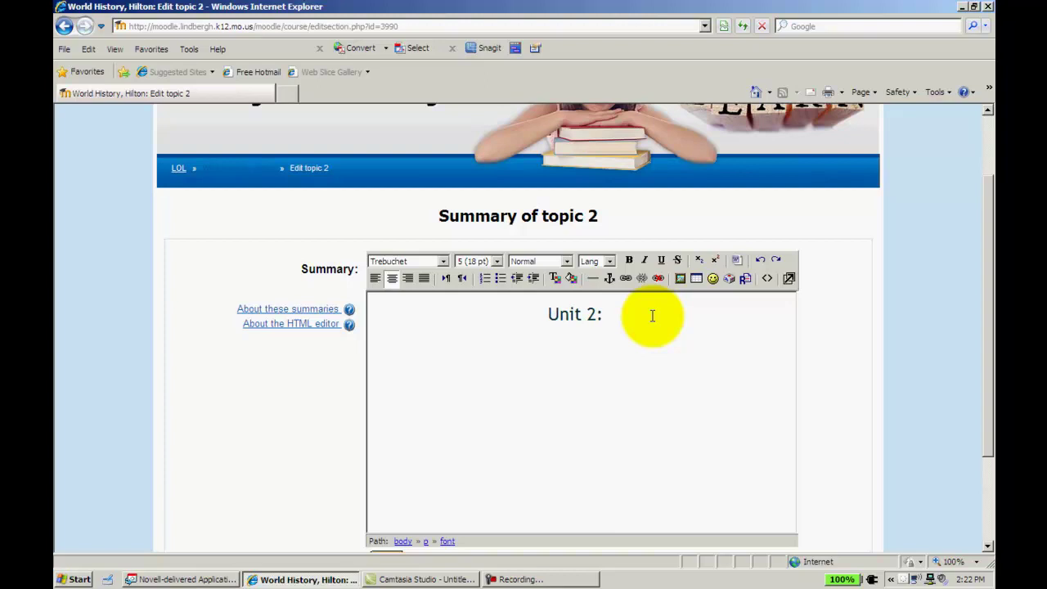
text(Exploraton)
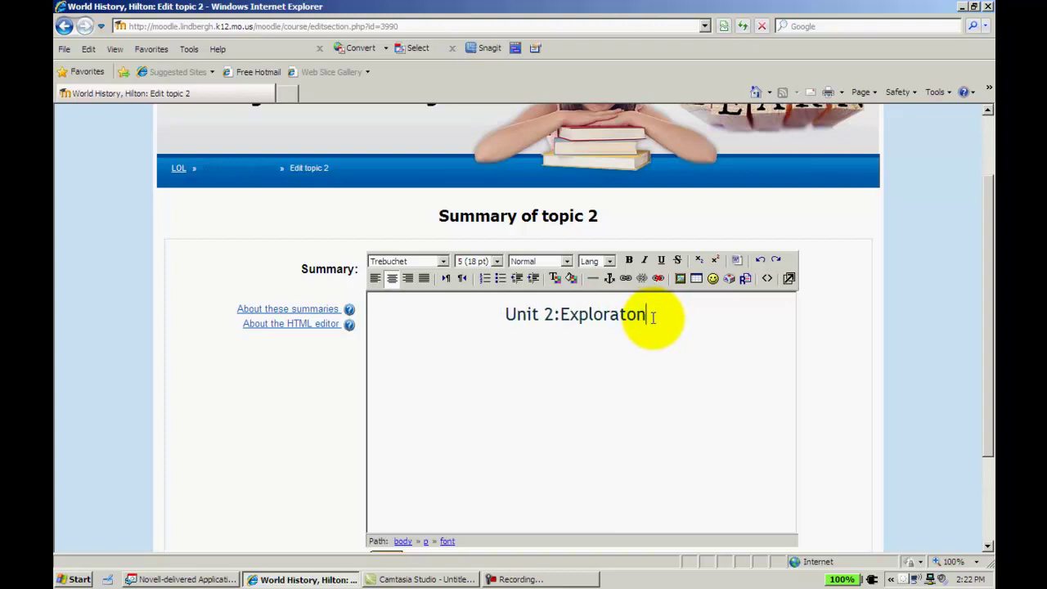
scroll(988, 316, down, 3)
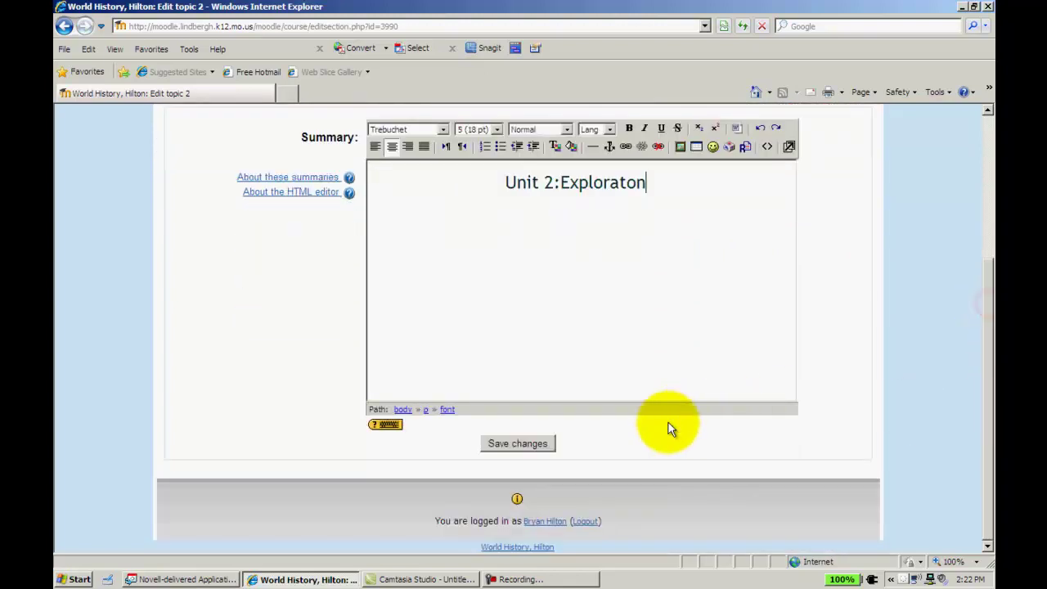
click(521, 444)
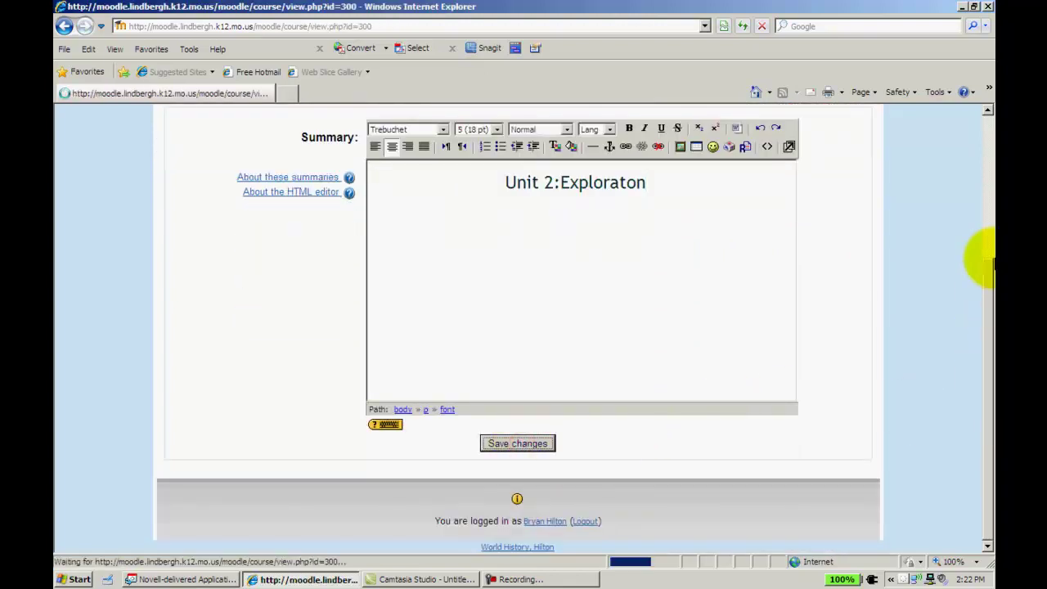
scroll(988, 267, down, 3)
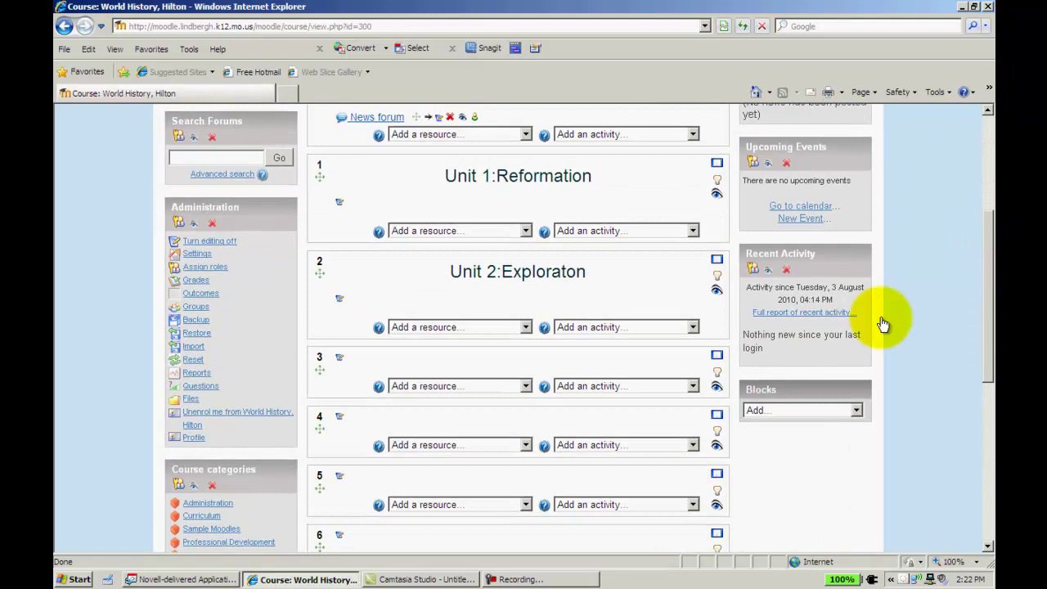
Paste the copied title HTML into topic 3's empty summary.
click(340, 359)
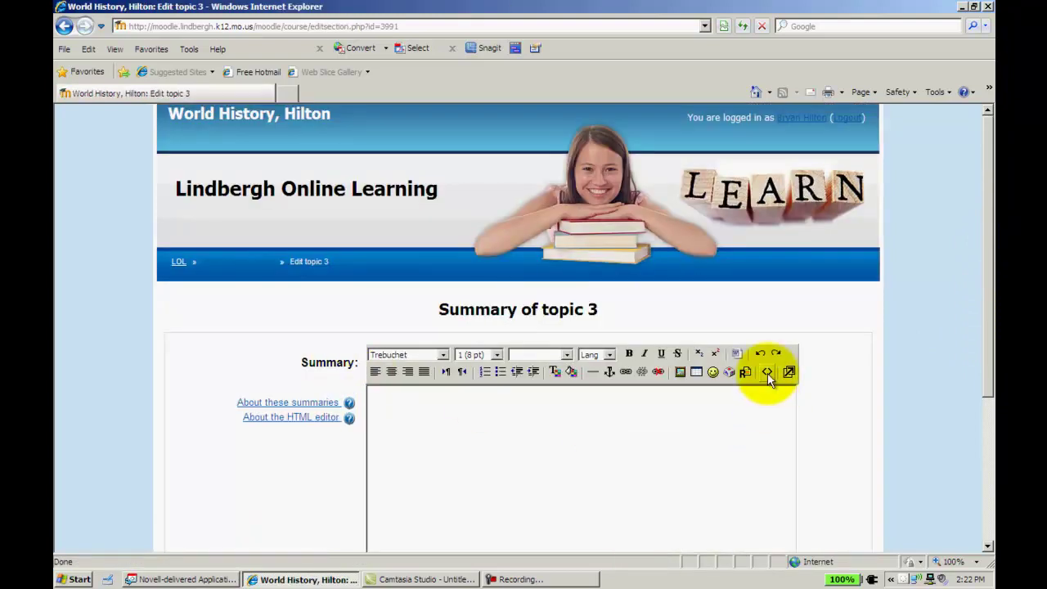
click(767, 373)
right_click(588, 336)
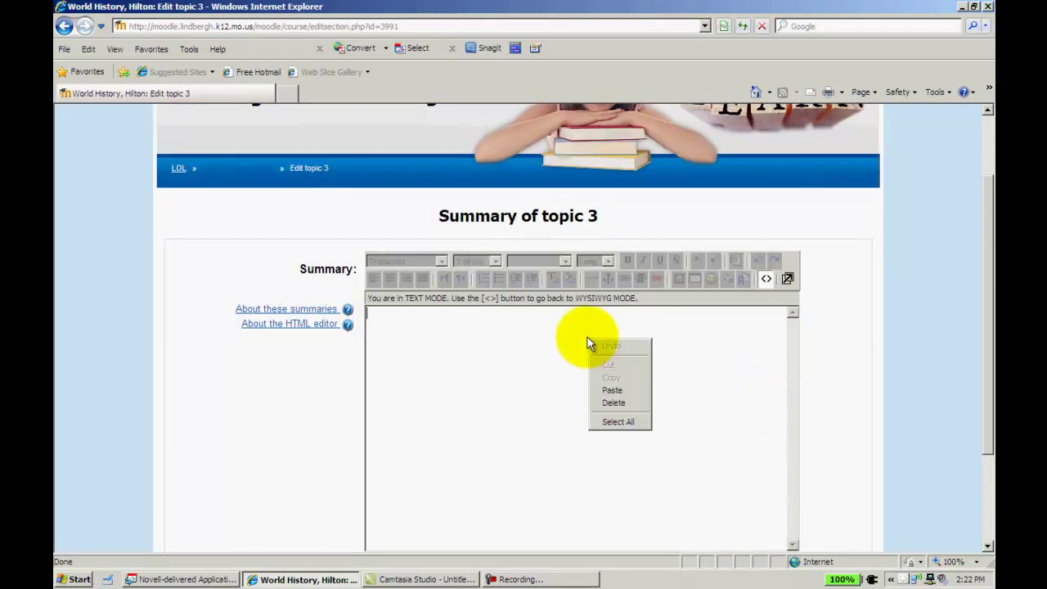
click(613, 391)
click(766, 279)
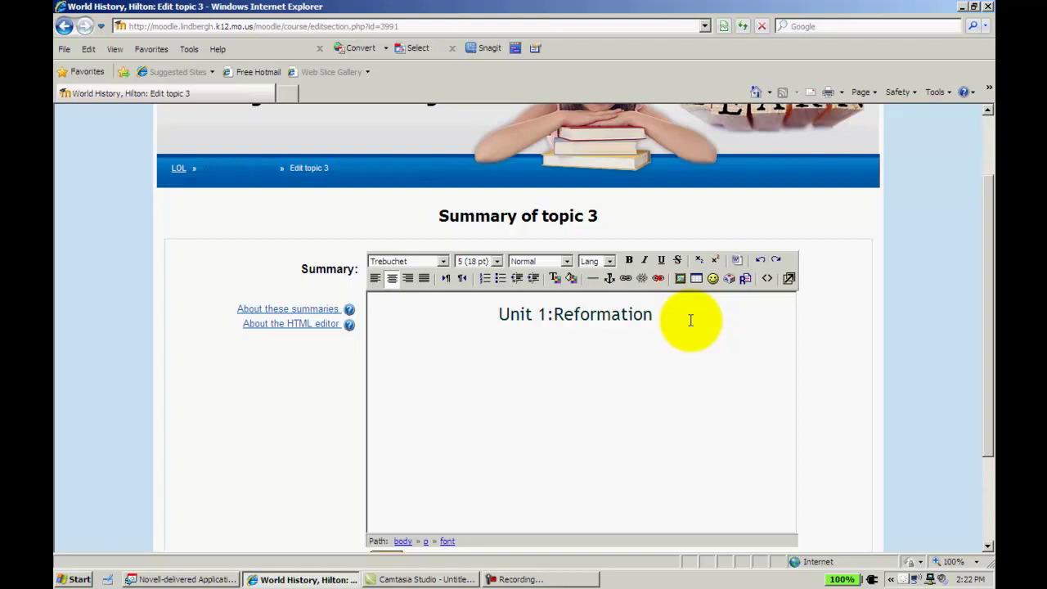
Change the pasted title to 'Unit 3:Europe' and save topic 3's summary.
drag(554, 314, 537, 314)
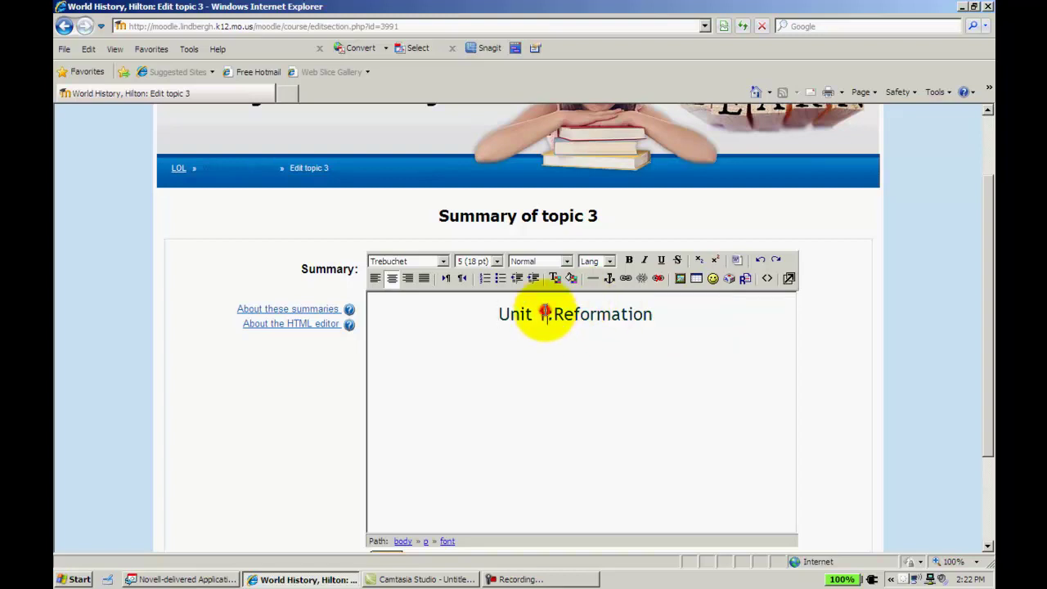
key(Delete)
text(3:)
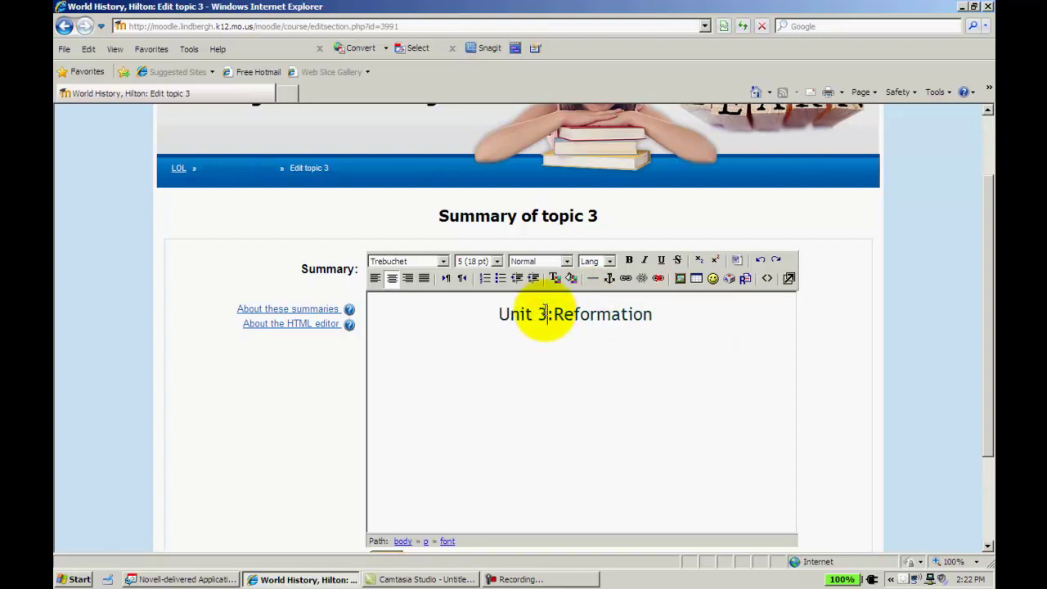
click(655, 314)
key(BackSpace)
key(BackSpace)
key(BackSpace)
key(BackSpace)
key(BackSpace)
key(BackSpace)
key(BackSpace)
key(BackSpace)
key(BackSpace)
key(BackSpace)
key(BackSpace)
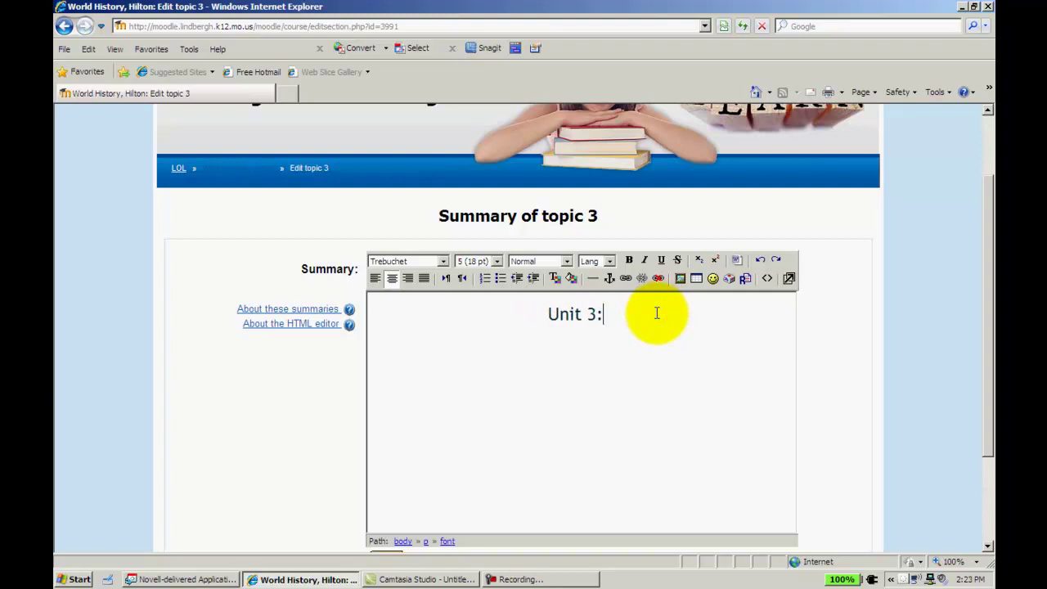
text(Europe)
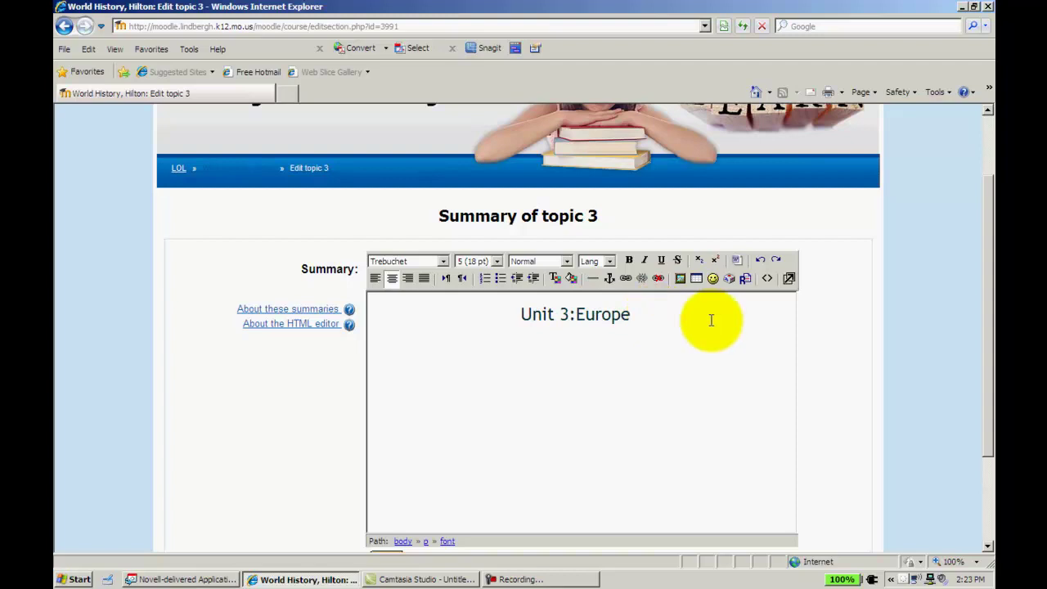
drag(987, 314, 986, 450)
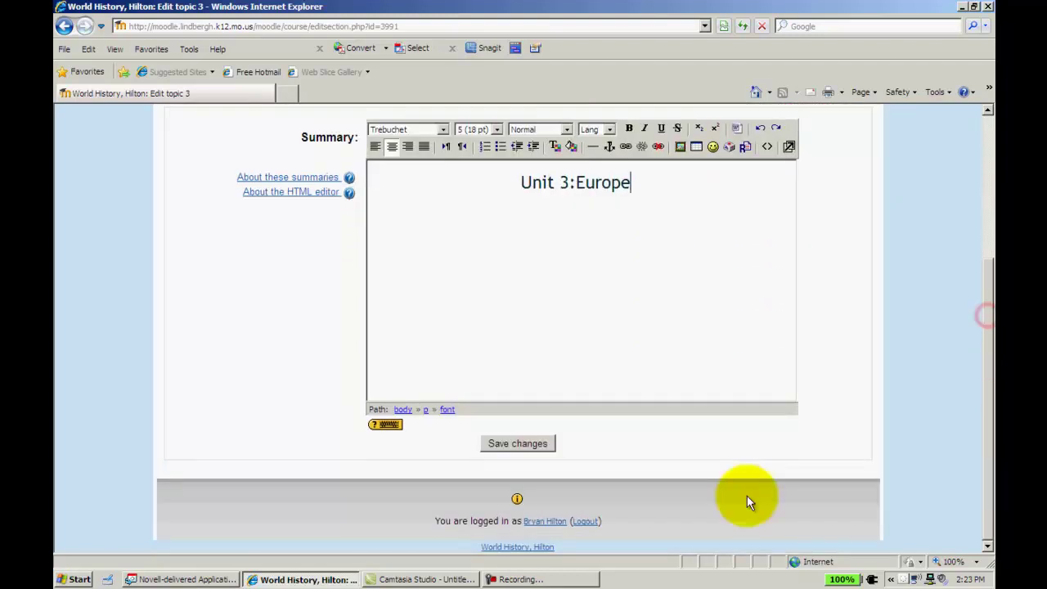
click(517, 443)
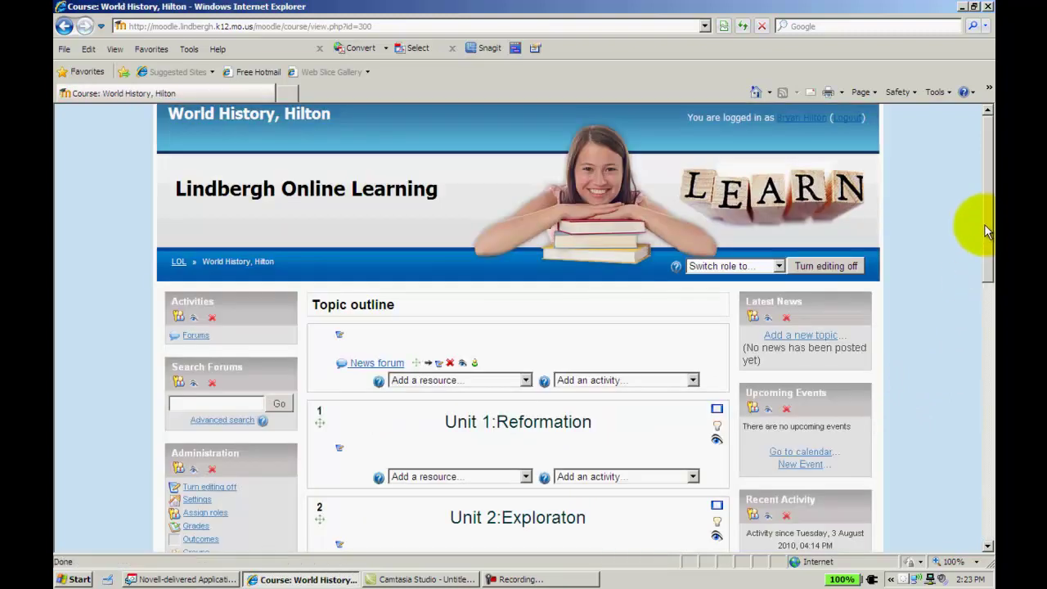
drag(985, 225, 988, 292)
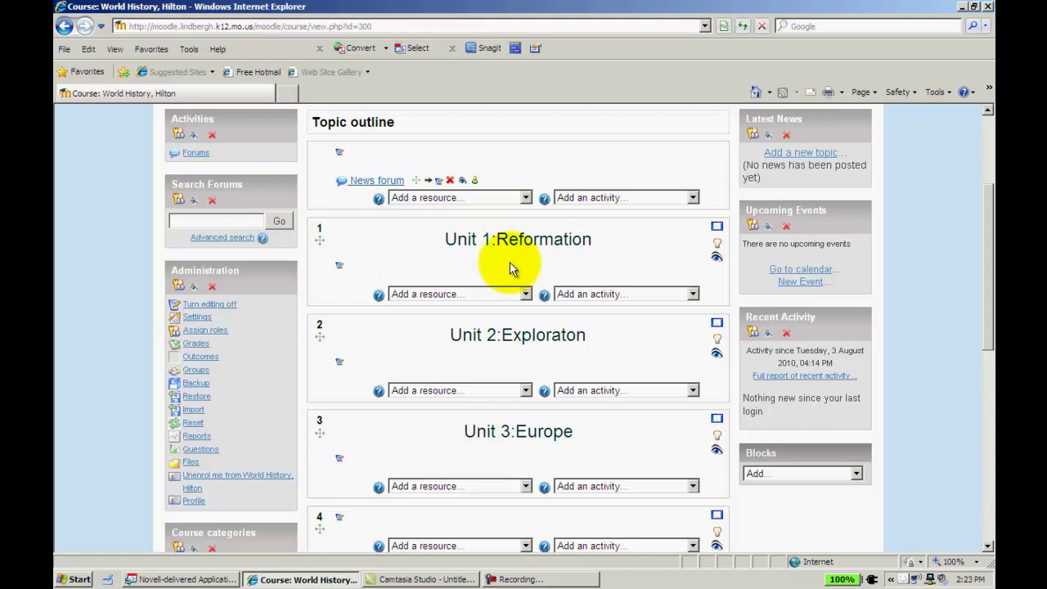
Highlight topic 1 (Unit 1:Reformation) as current and hide topic 3 from students.
click(718, 248)
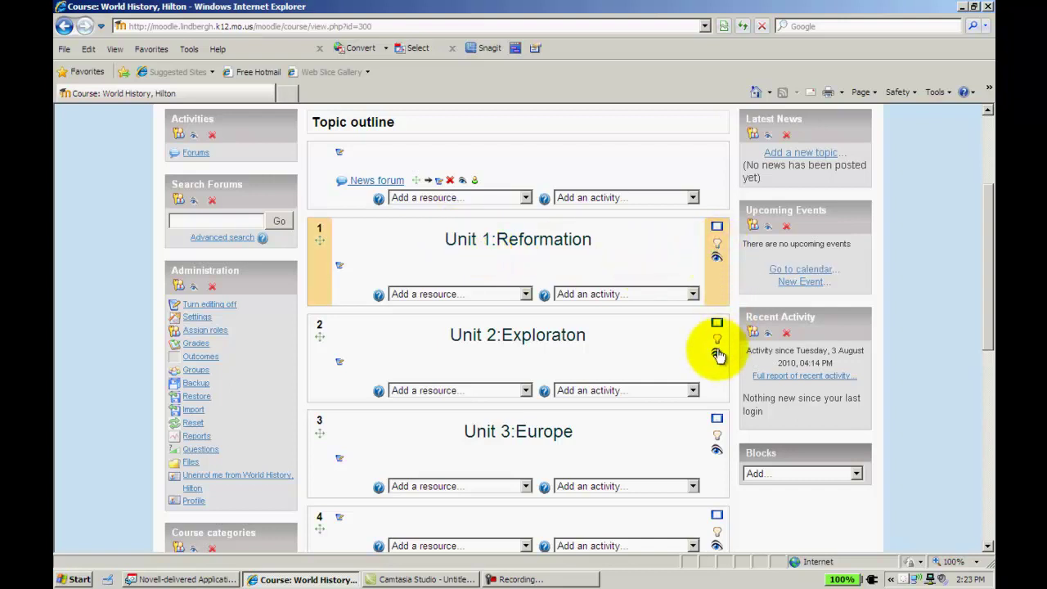
click(716, 450)
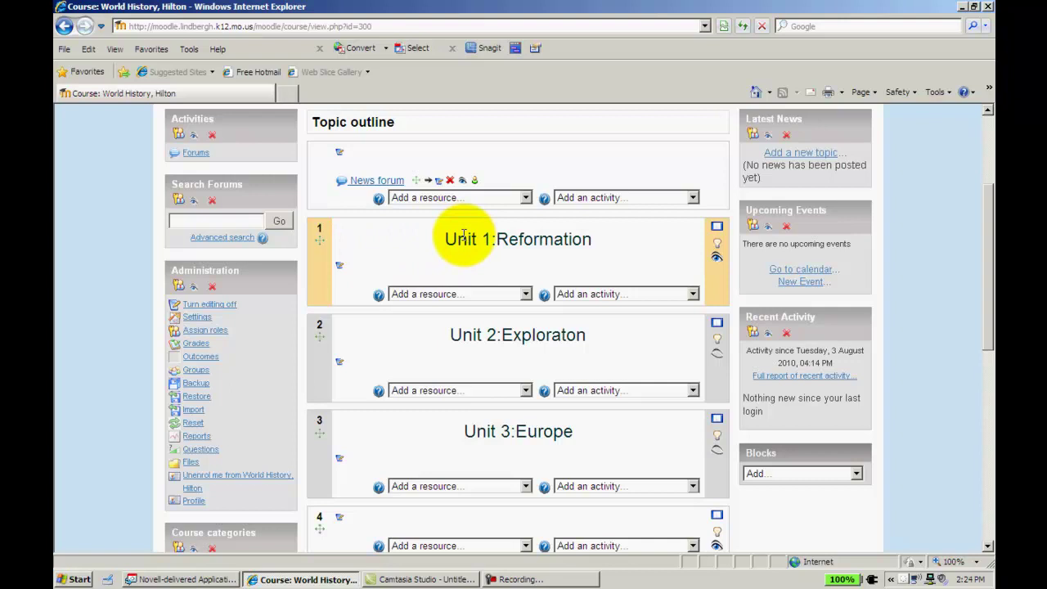
drag(445, 238, 592, 238)
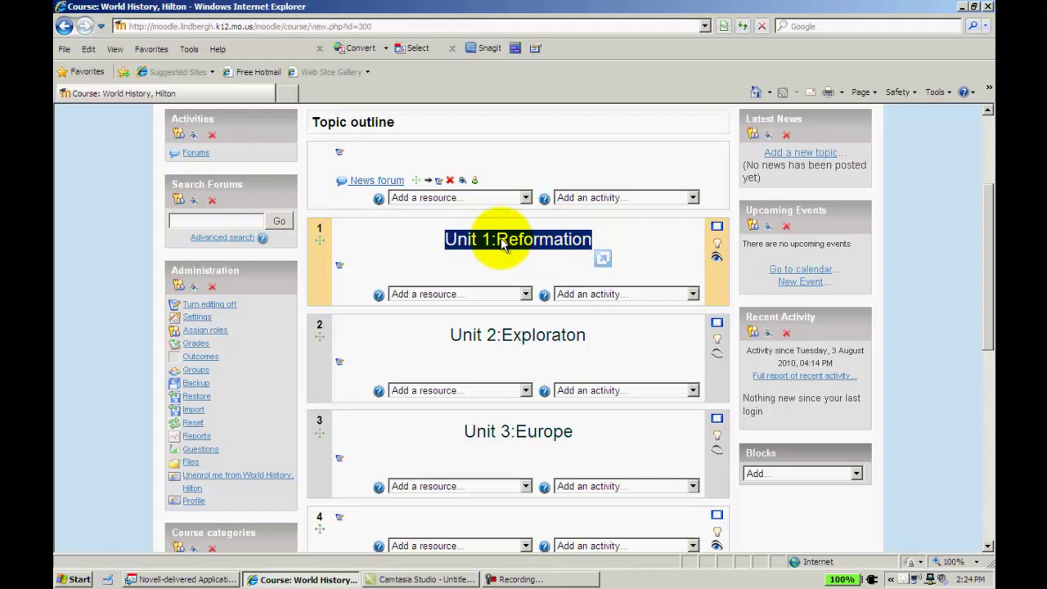
click(603, 238)
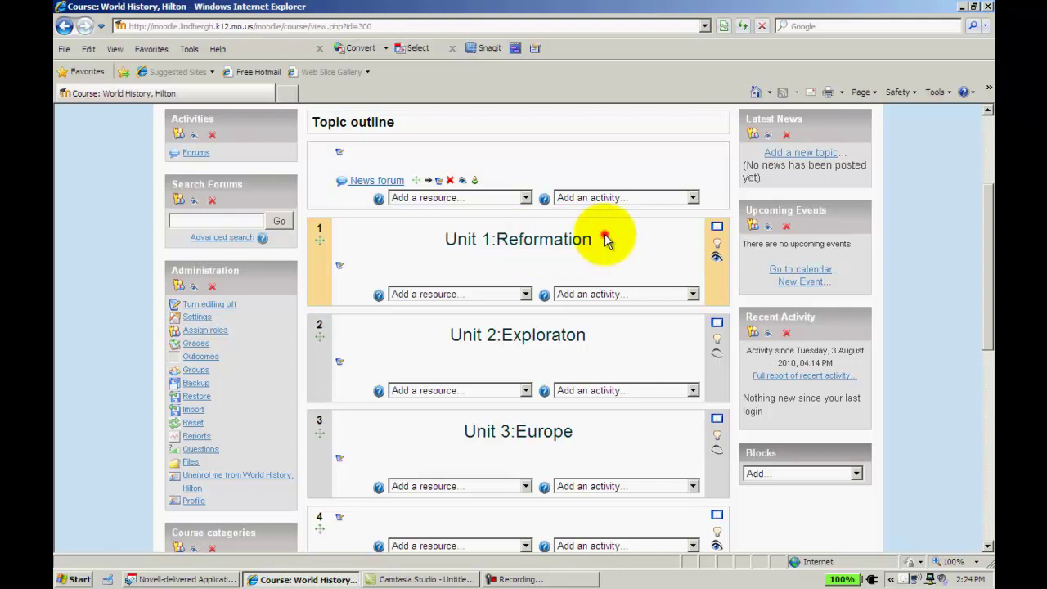